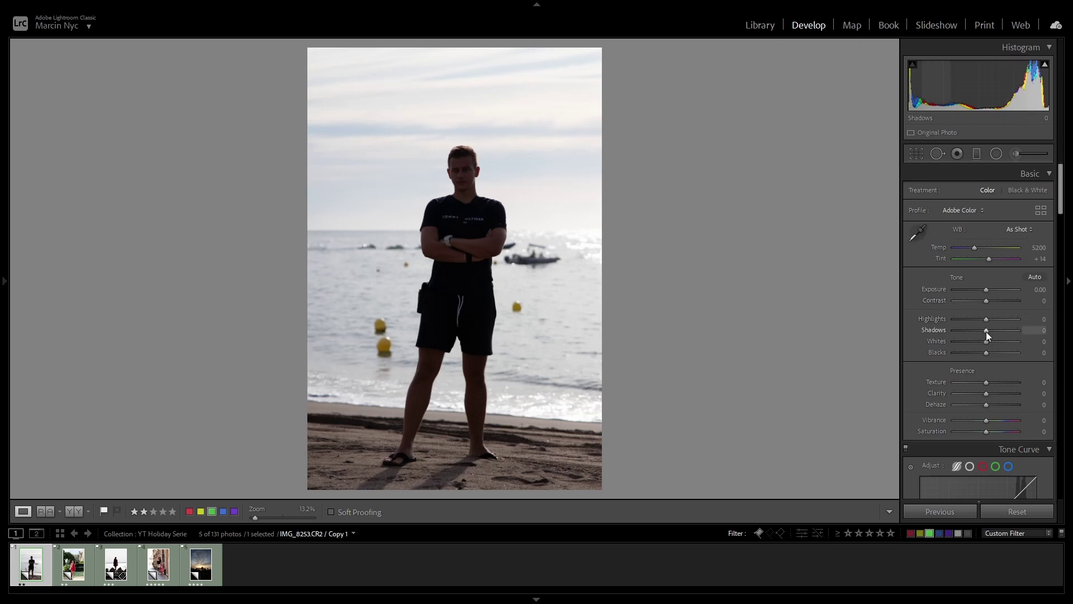
- Set the beach portrait to Shadows +100 and Highlights -100, comparing against the original via Reset and undo
{"action": "left_click_drag", "start_coordinate": [985, 330], "coordinate": [1020, 331]}
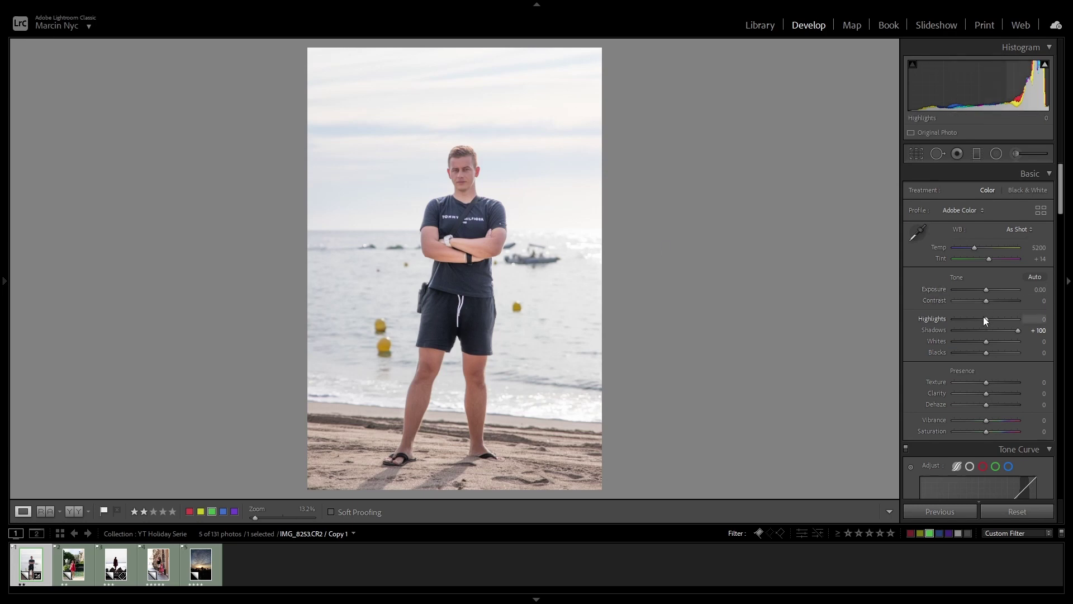
{"action": "left_click_drag", "start_coordinate": [982, 317], "coordinate": [950, 317]}
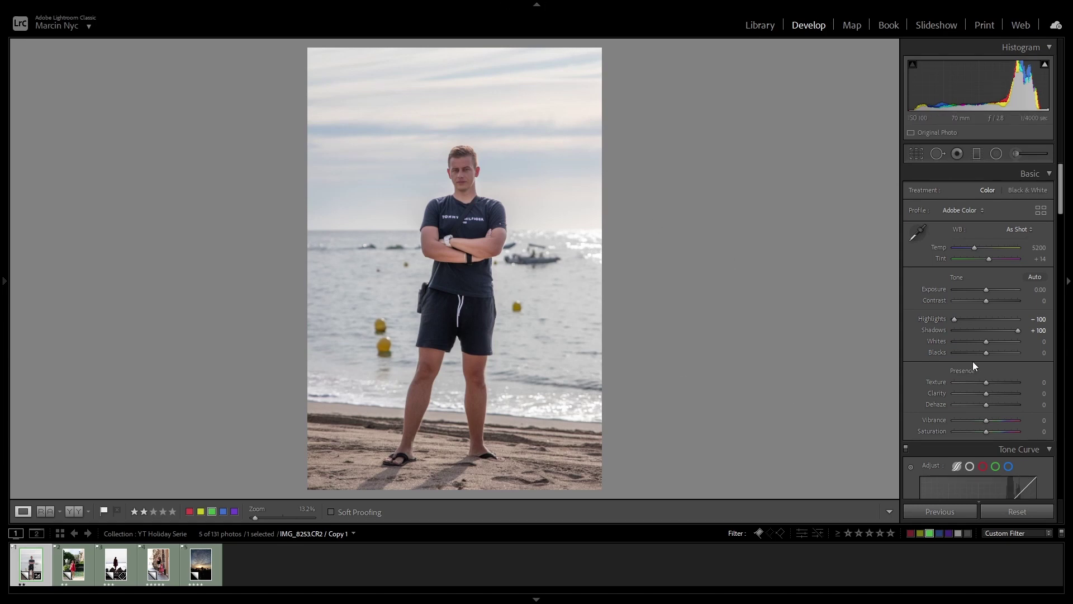
{"action": "left_click", "coordinate": [1014, 513]}
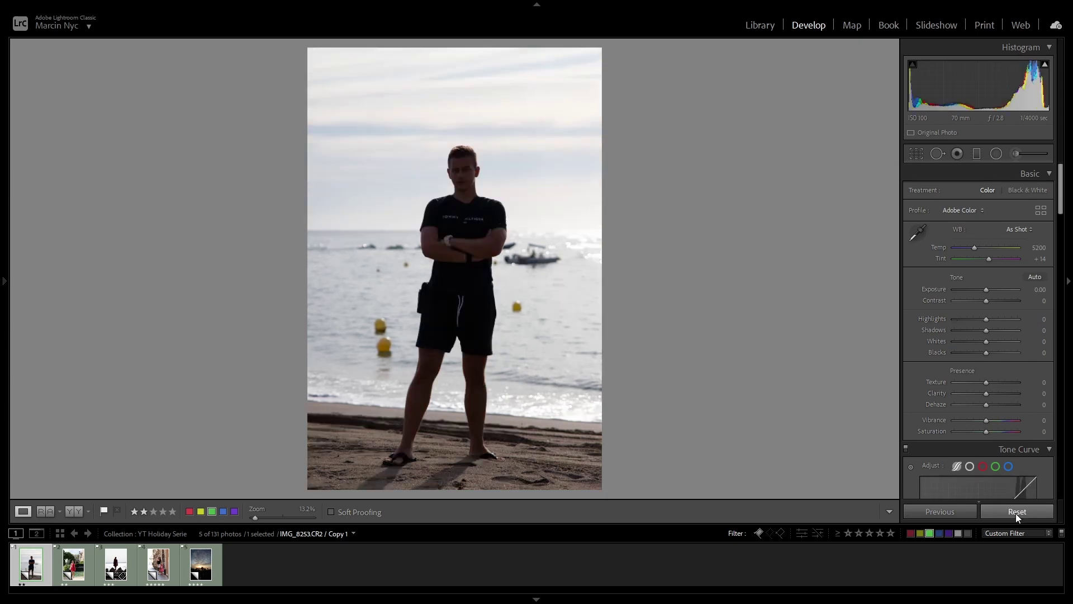
{"action": "key", "text": "ctrl+z"}
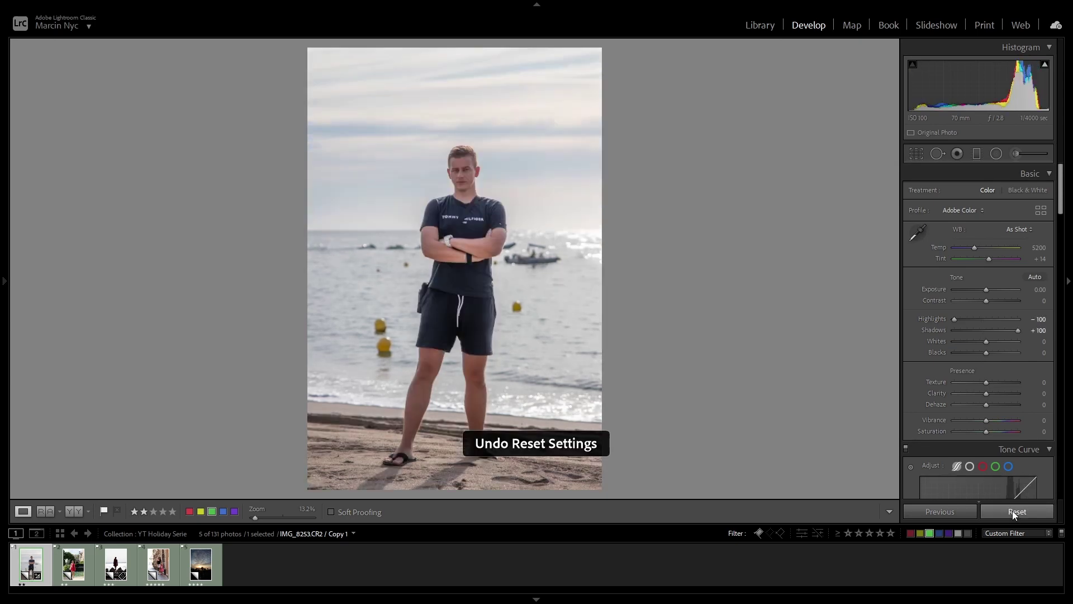
{"action": "left_click", "coordinate": [1011, 511]}
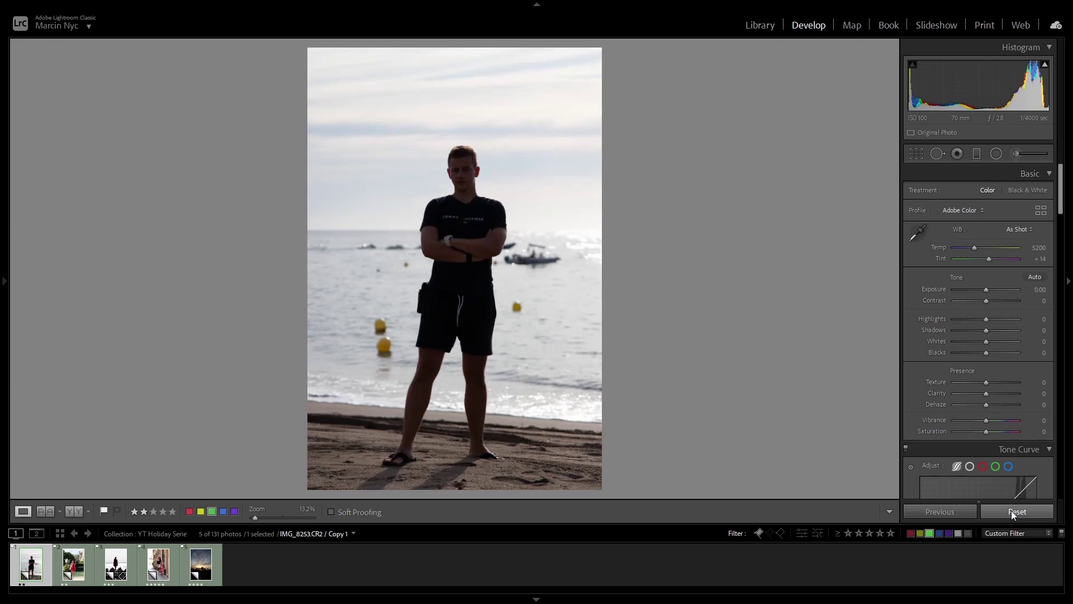
{"action": "key", "text": "ctrl+z"}
{"action": "left_click", "coordinate": [1011, 511]}
{"action": "key", "text": "ctrl+z"}
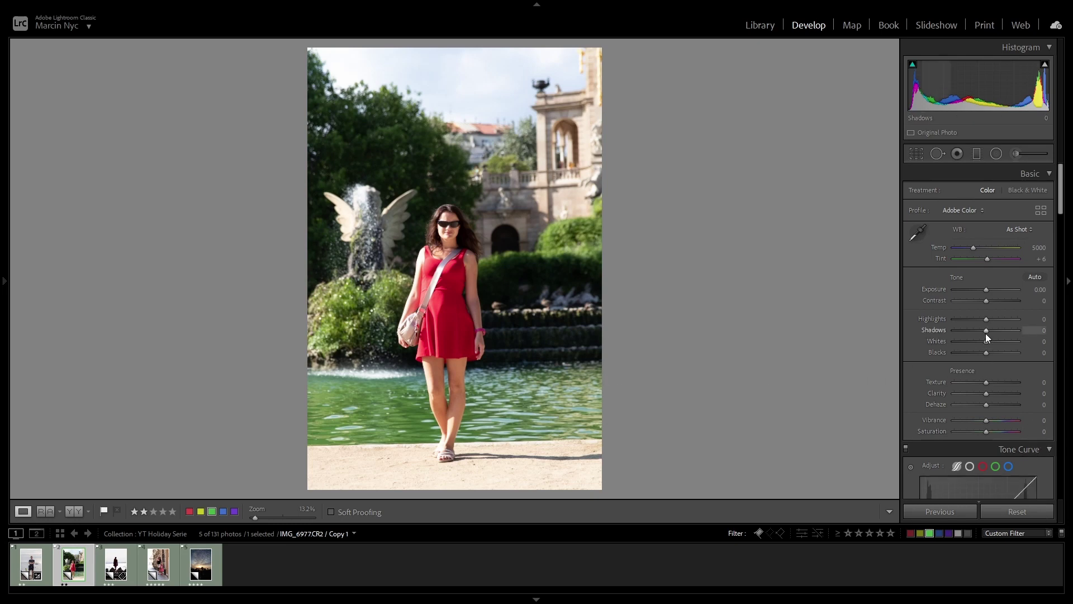
- Drag the fountain photo's Shadows slider to +100 and Highlights slider to -100 in the Basic panel
{"action": "left_click_drag", "start_coordinate": [987, 331], "coordinate": [1017, 331]}
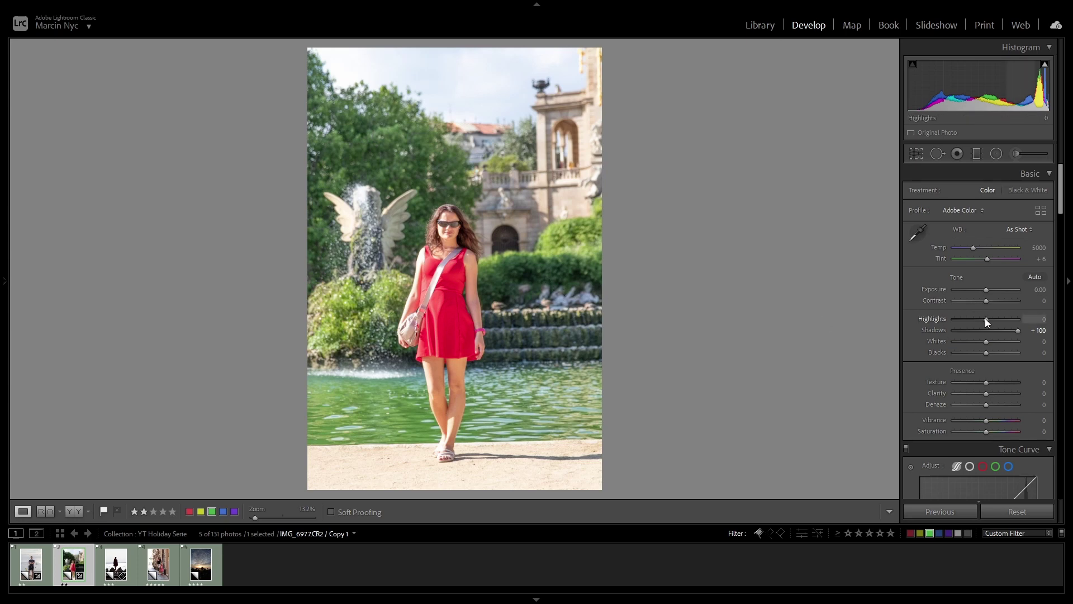
{"action": "left_click_drag", "start_coordinate": [985, 318], "coordinate": [917, 319]}
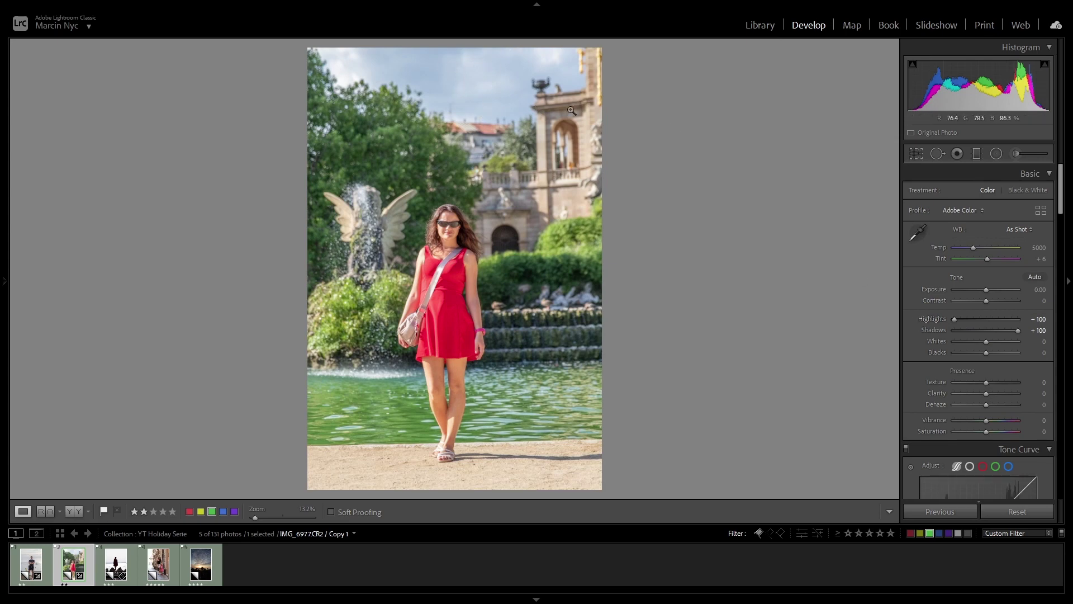
- View the fountain photo side by side before and after, zooming in on the woman's face
{"action": "left_click", "coordinate": [69, 510]}
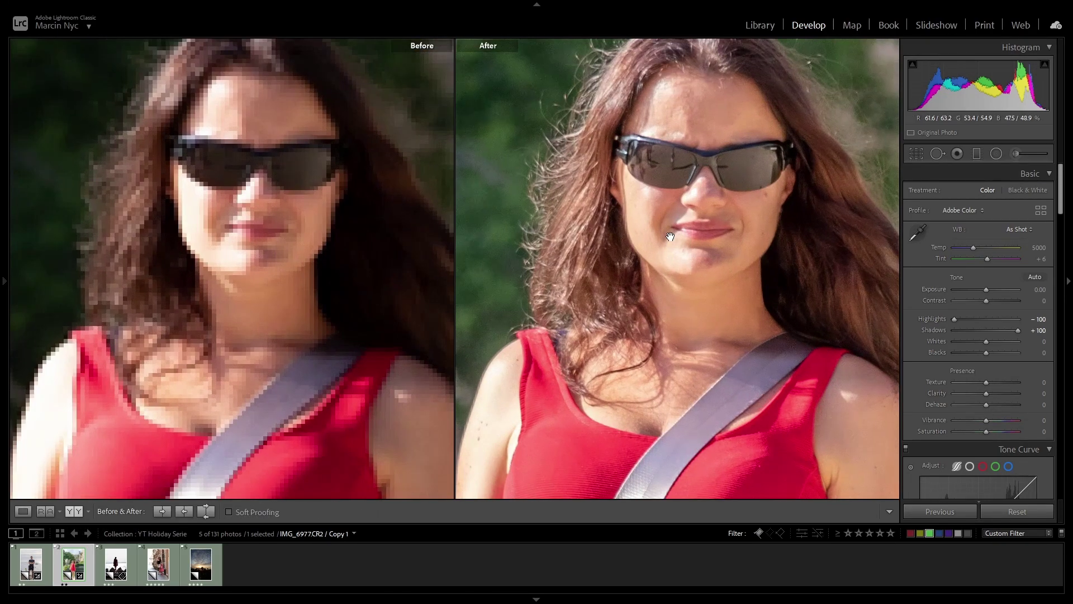
{"action": "left_click", "coordinate": [666, 238]}
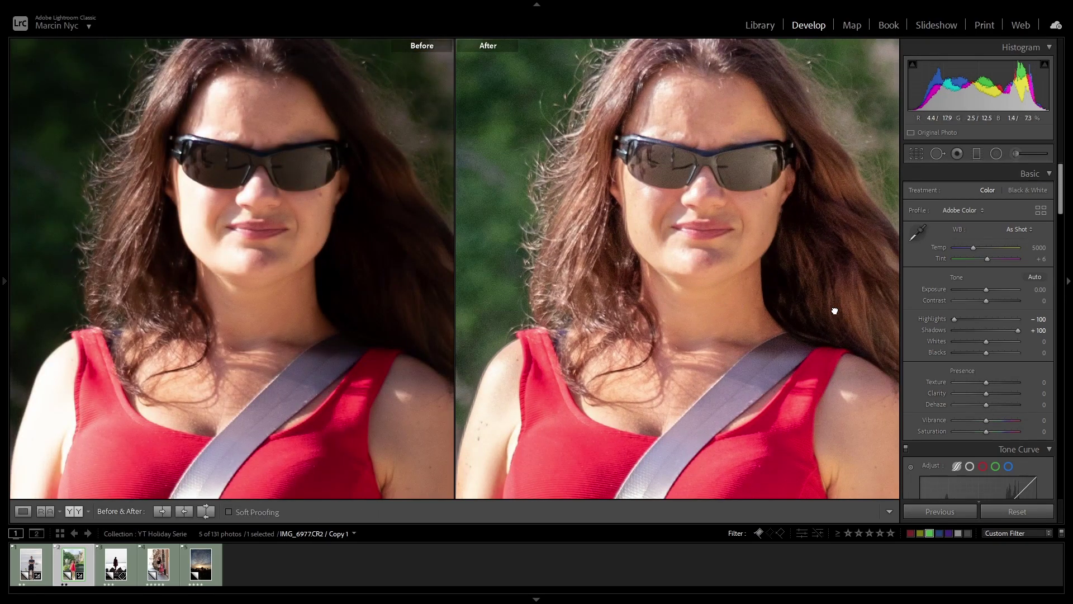
{"action": "left_click_drag", "start_coordinate": [824, 307], "coordinate": [721, 311]}
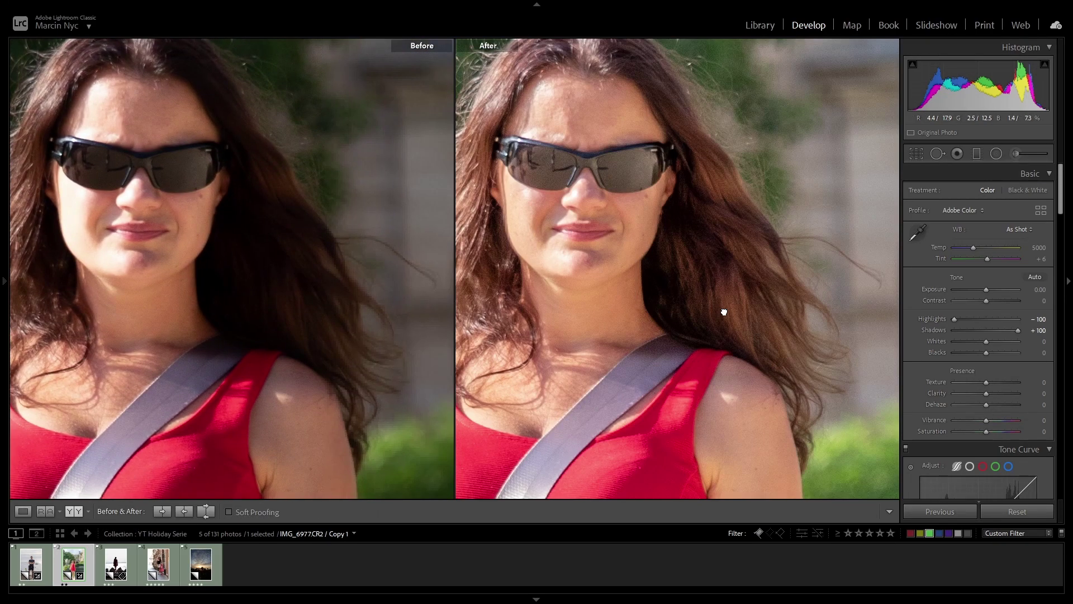
{"action": "left_click", "coordinate": [748, 215]}
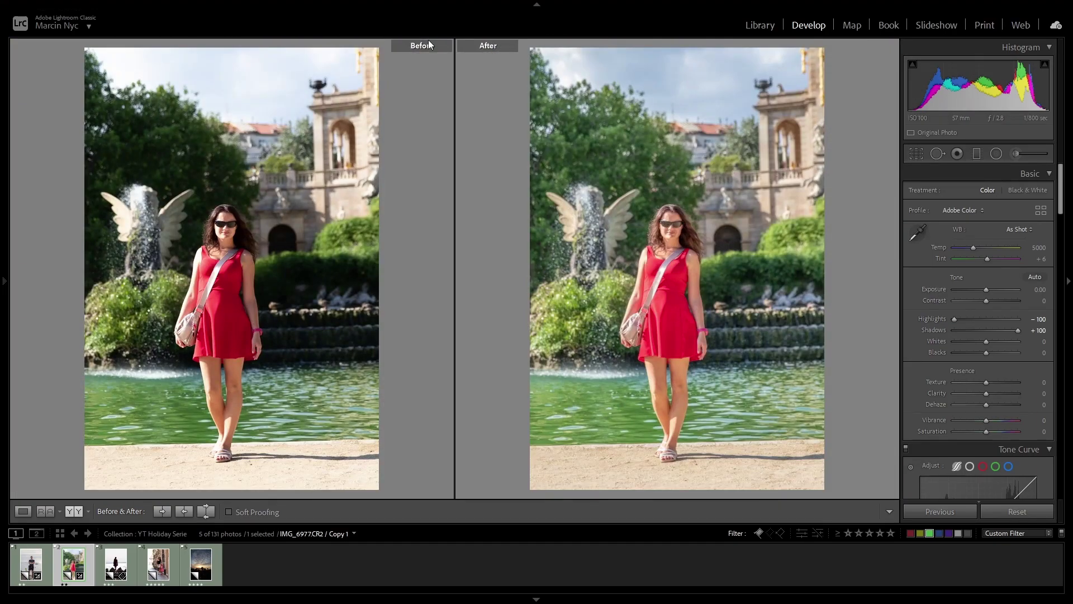
{"action": "left_click", "coordinate": [24, 512]}
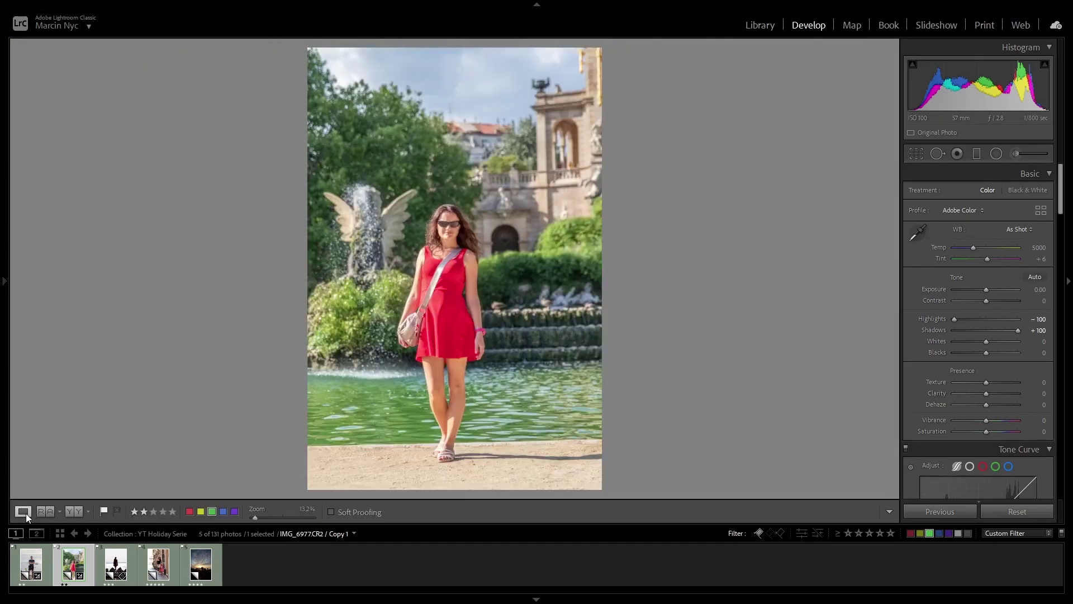
- Reset and undo twice to compare the original, keeping the shadow and highlight edits
{"action": "left_click", "coordinate": [1008, 511]}
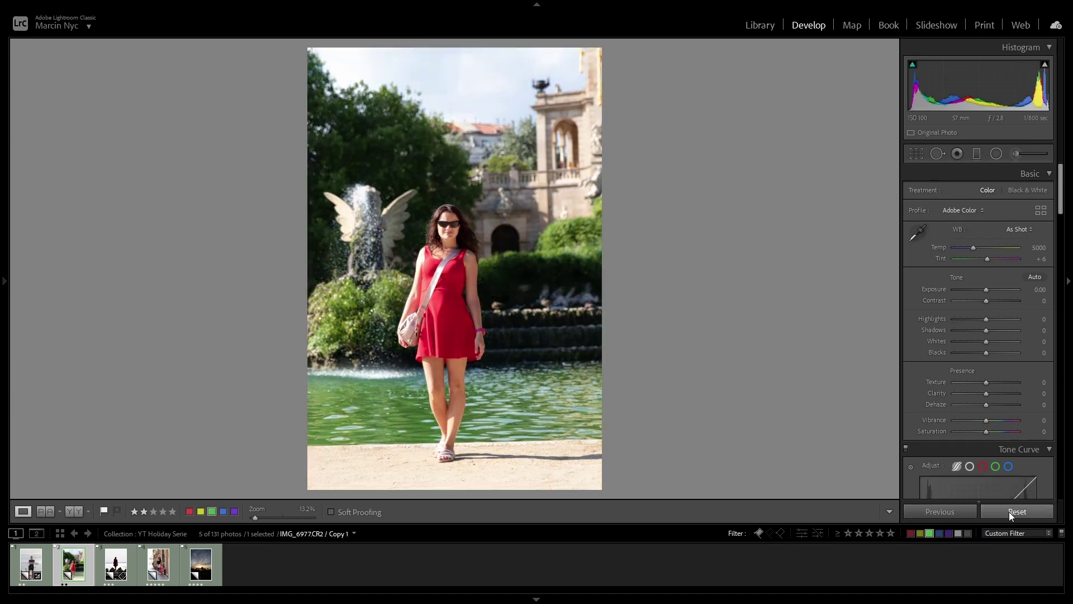
{"action": "key", "text": "ctrl+z"}
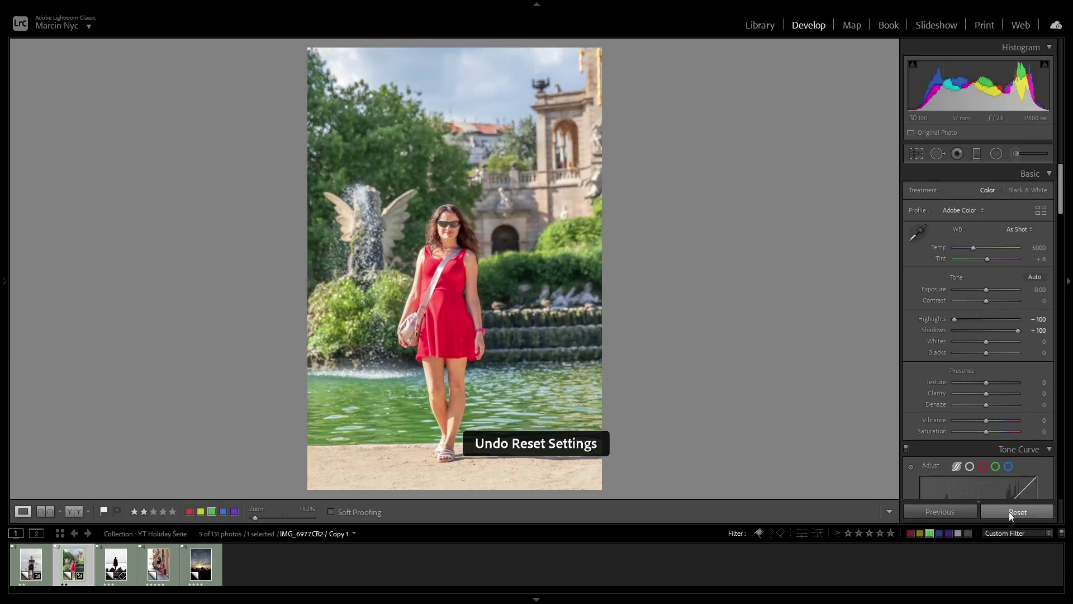
{"action": "left_click", "coordinate": [1008, 511]}
{"action": "key", "text": "ctrl+z"}
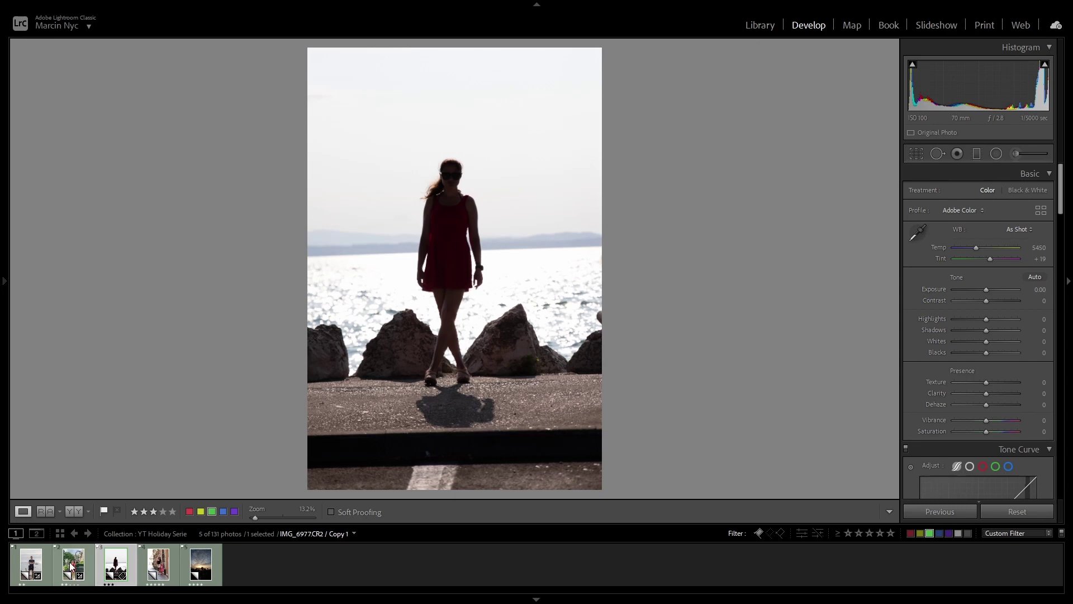
- Copy all develop settings from the fountain photo
{"action": "left_click", "coordinate": [72, 566]}
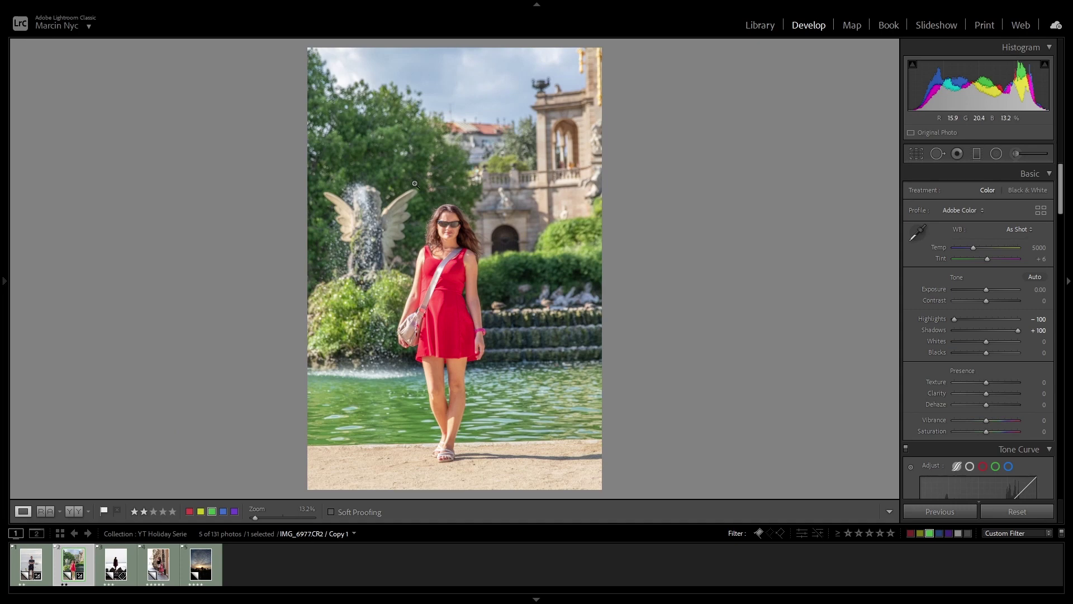
{"action": "right_click", "coordinate": [79, 572]}
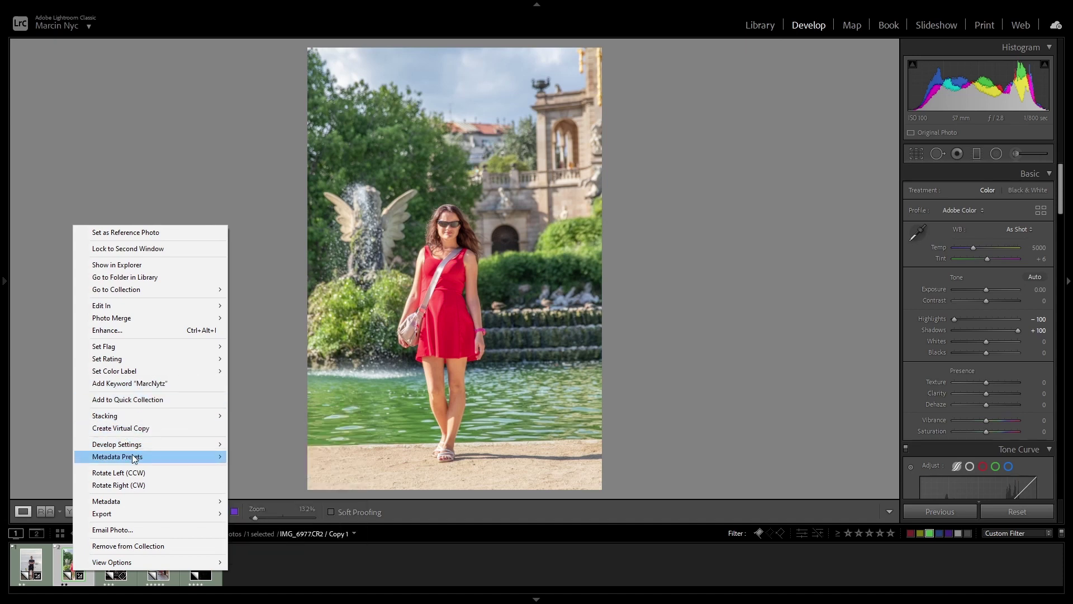
{"action": "mouse_move", "coordinate": [144, 445]}
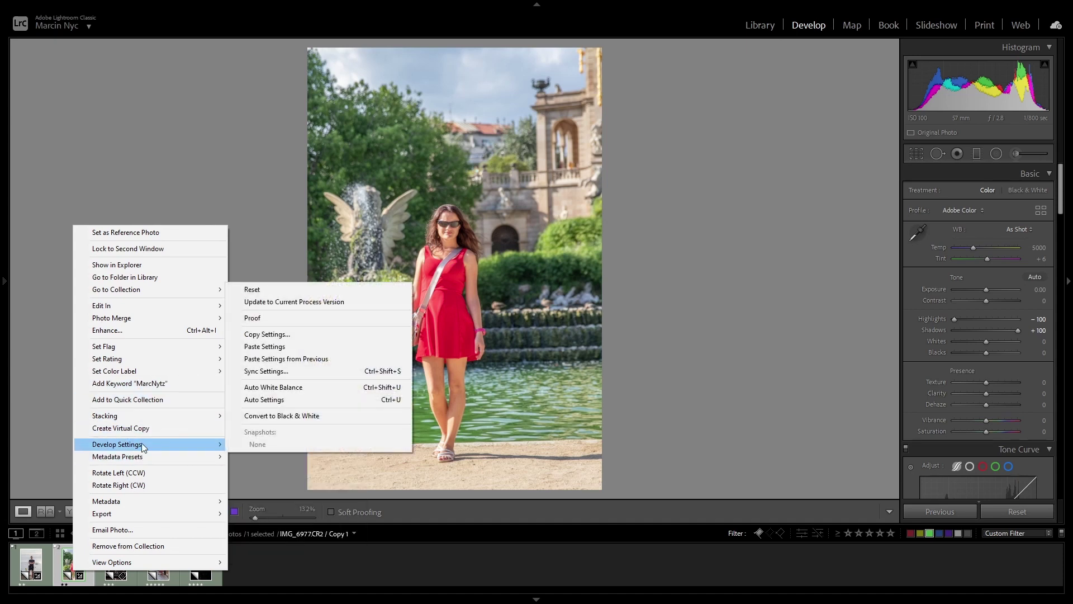
{"action": "left_click", "coordinate": [267, 334]}
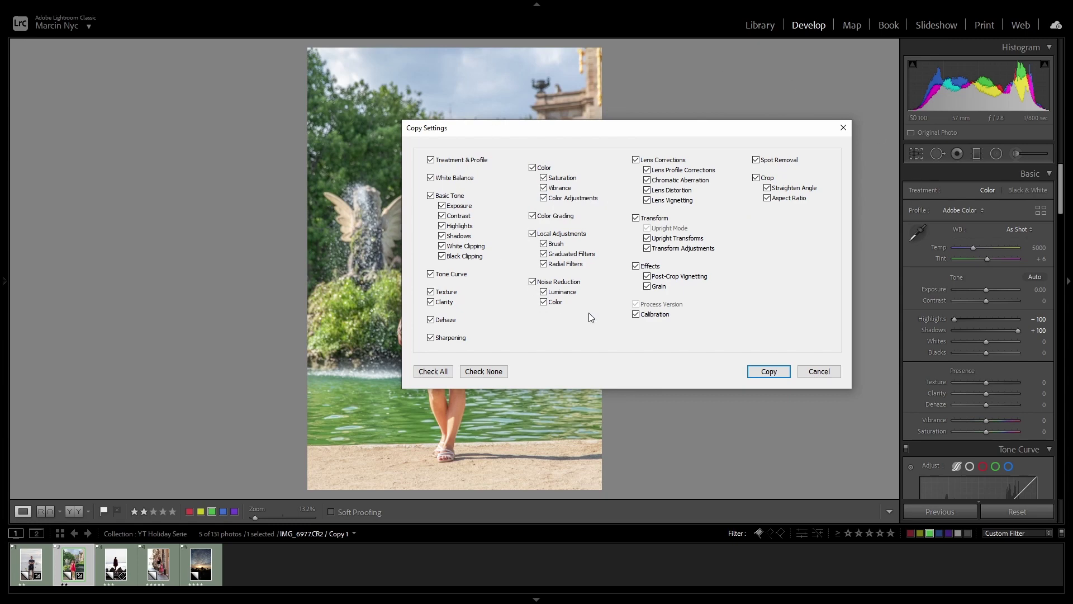
{"action": "left_click", "coordinate": [769, 372]}
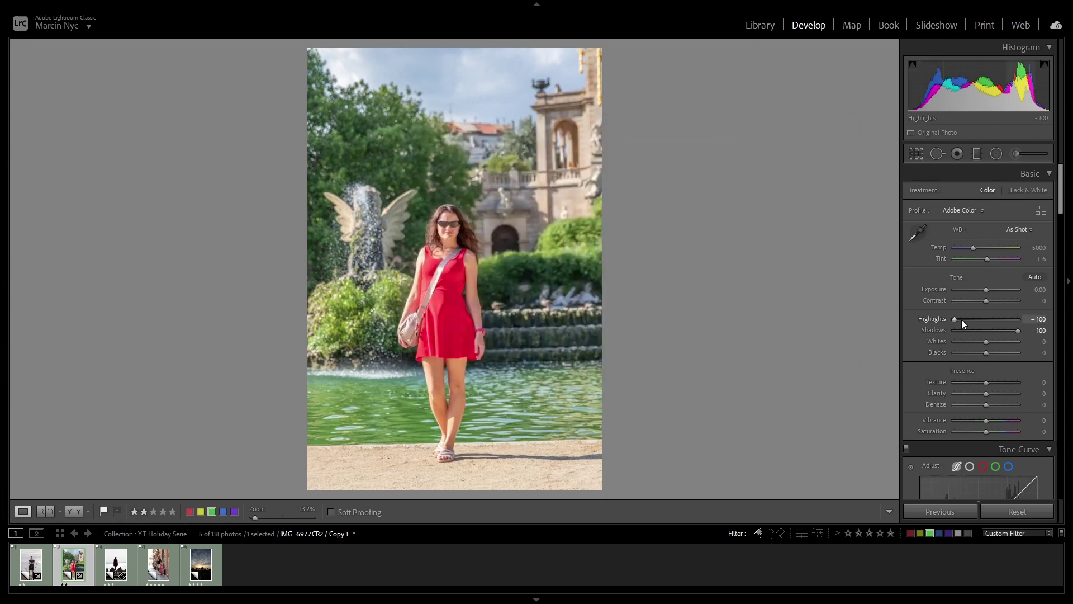
- Paste the copied settings onto the sea silhouette photo
{"action": "left_click", "coordinate": [110, 571]}
{"action": "right_click", "coordinate": [110, 571]}
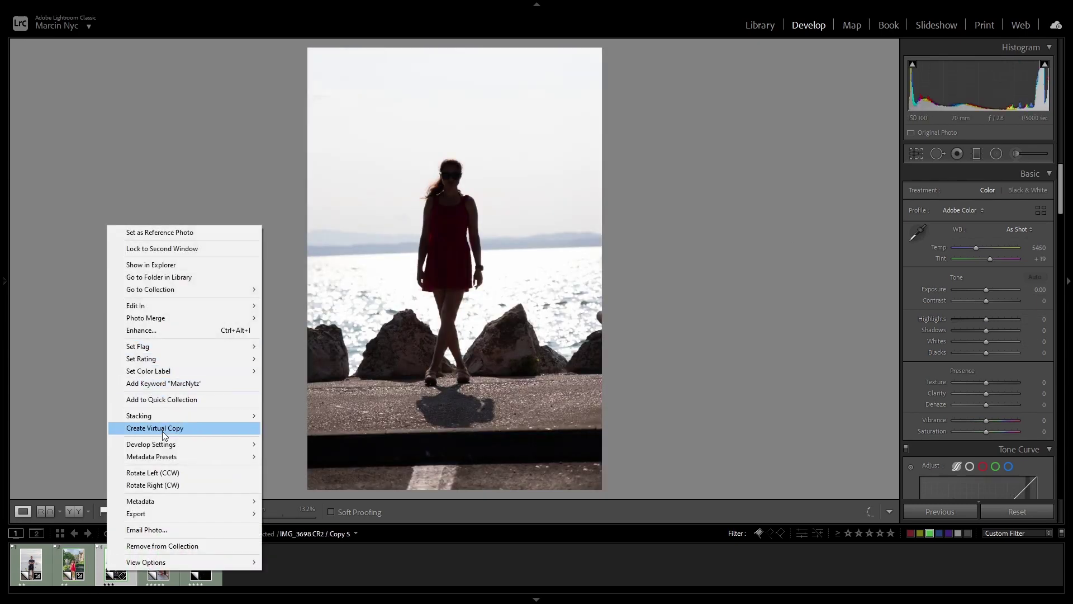
{"action": "mouse_move", "coordinate": [163, 445]}
{"action": "left_click", "coordinate": [314, 346]}
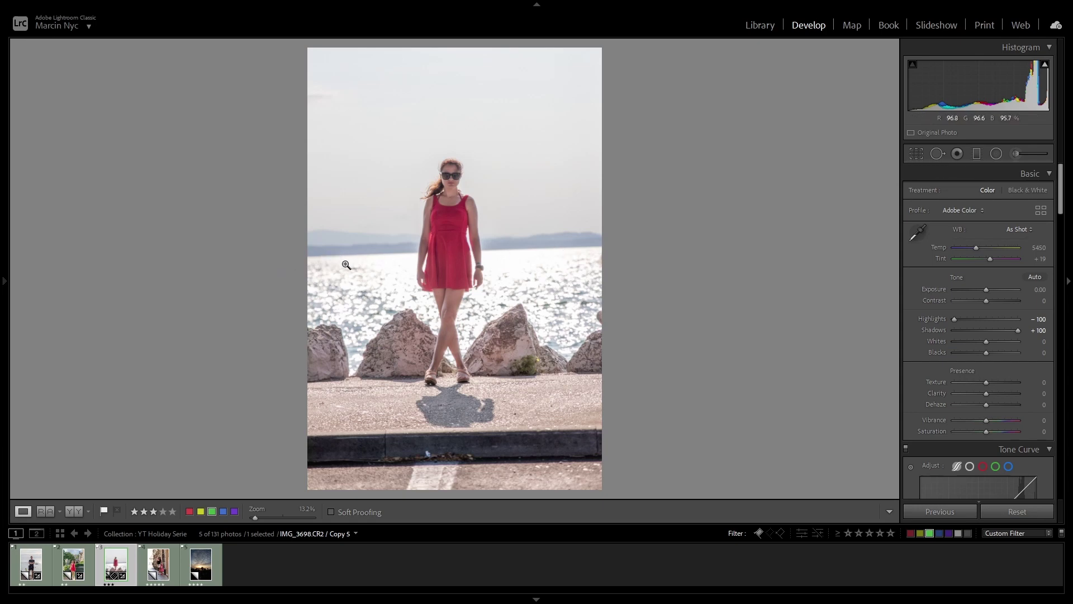
- Level the sea horizon with the Straighten tool, rotating the photo by 2.07°
{"action": "left_click", "coordinate": [917, 152]}
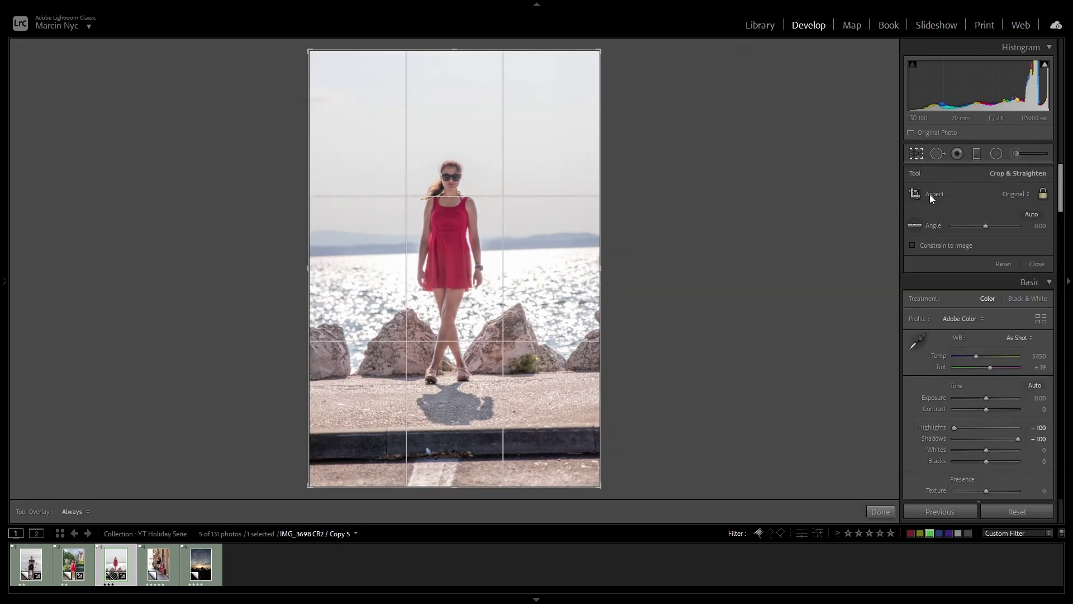
{"action": "left_click", "coordinate": [917, 225]}
{"action": "left_click", "coordinate": [915, 158]}
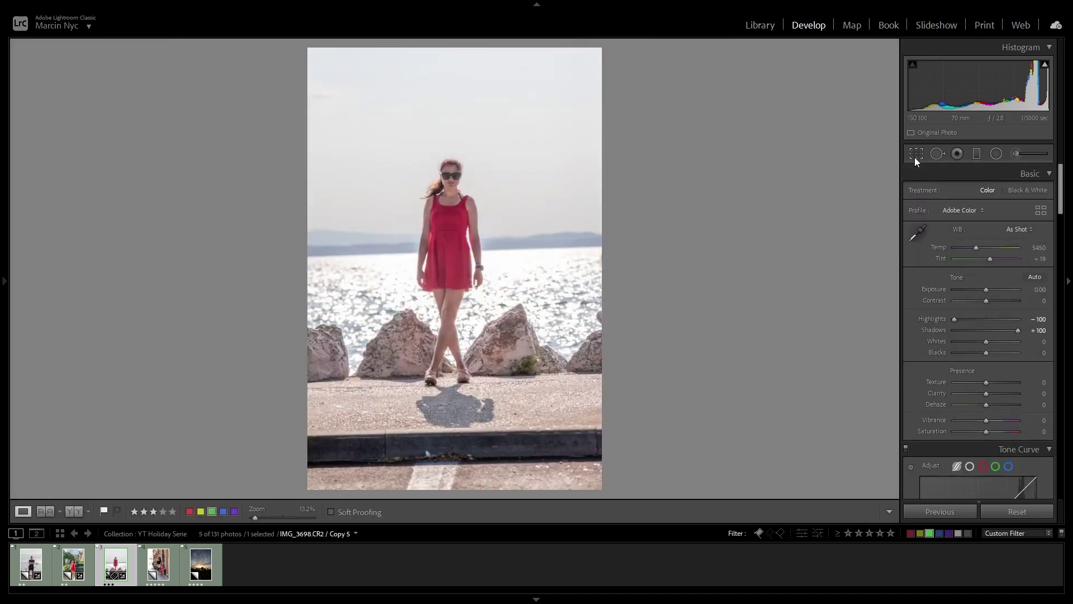
{"action": "left_click", "coordinate": [915, 156]}
{"action": "left_click", "coordinate": [914, 157]}
{"action": "left_click", "coordinate": [914, 156]}
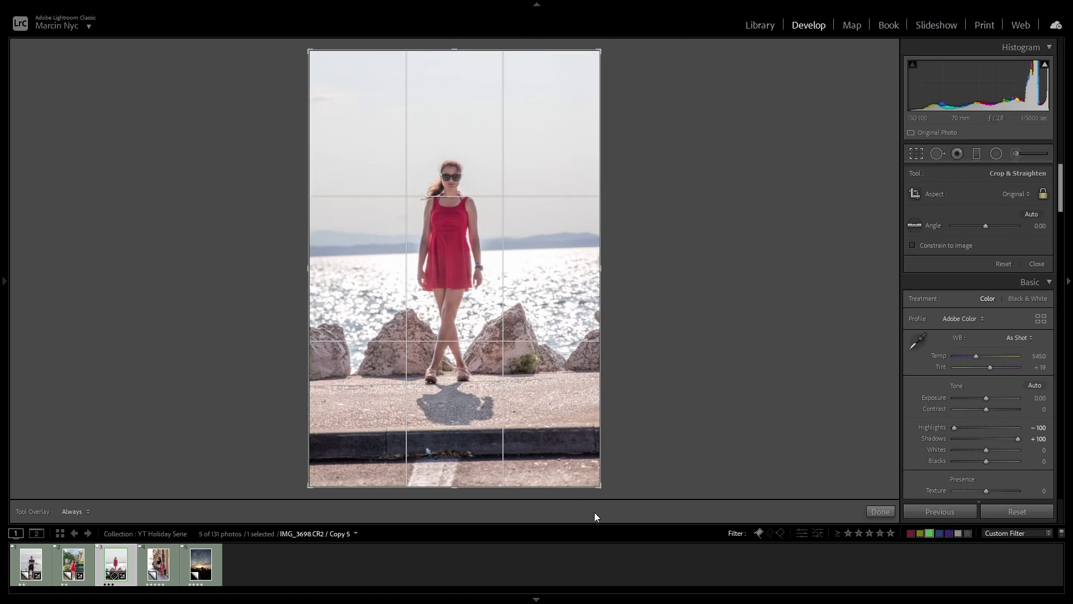
{"action": "mouse_move", "coordinate": [610, 487]}
{"action": "left_mouse_down"}
{"action": "mouse_move", "coordinate": [596, 500]}
{"action": "mouse_move", "coordinate": [596, 473]}
{"action": "left_mouse_up"}
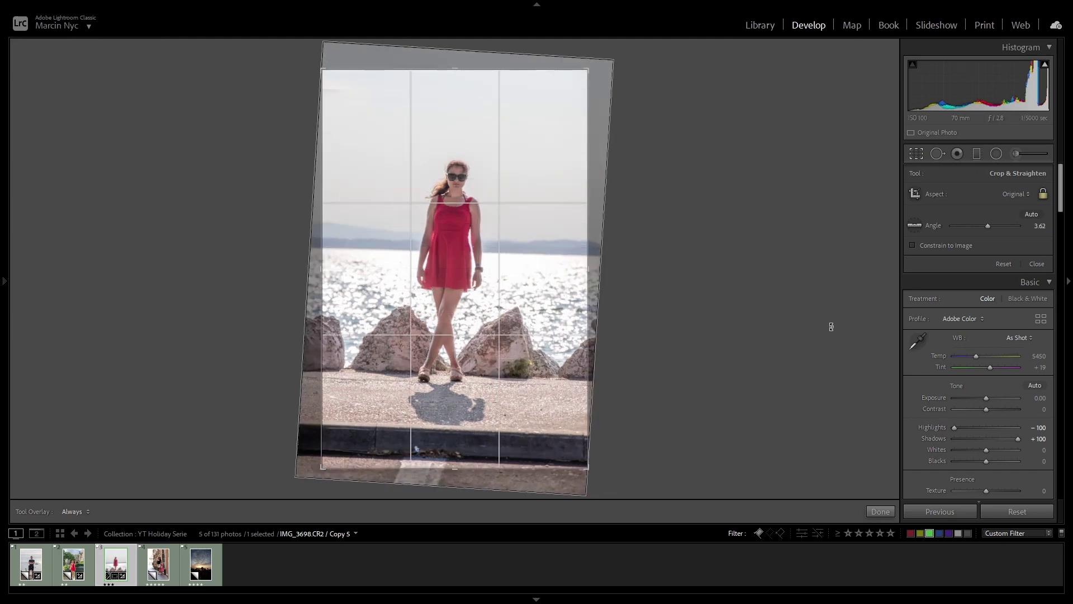
{"action": "left_click", "coordinate": [918, 227]}
{"action": "left_click_drag", "start_coordinate": [338, 248], "coordinate": [564, 255]}
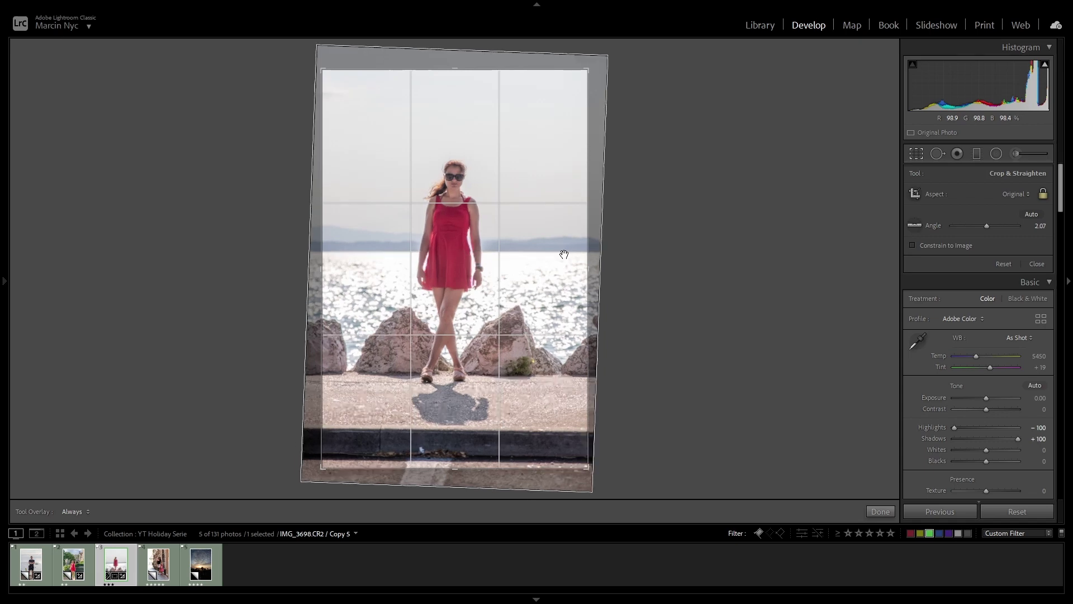
{"action": "left_click", "coordinate": [888, 515]}
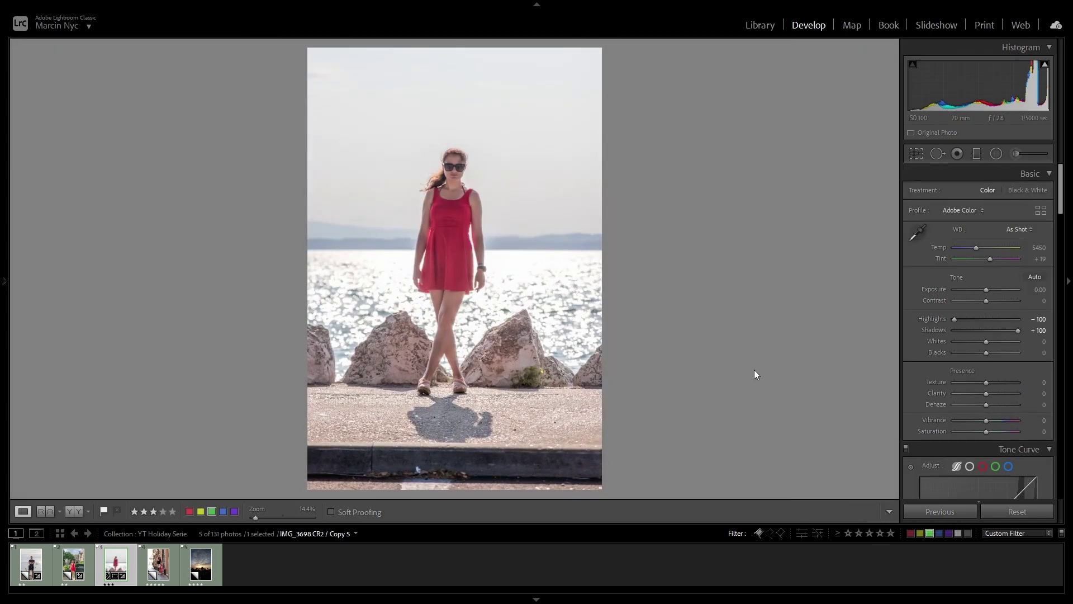
- Crop in from the bottom-right corner to frame the woman tighter, dropping the kerb
{"action": "left_click", "coordinate": [914, 157]}
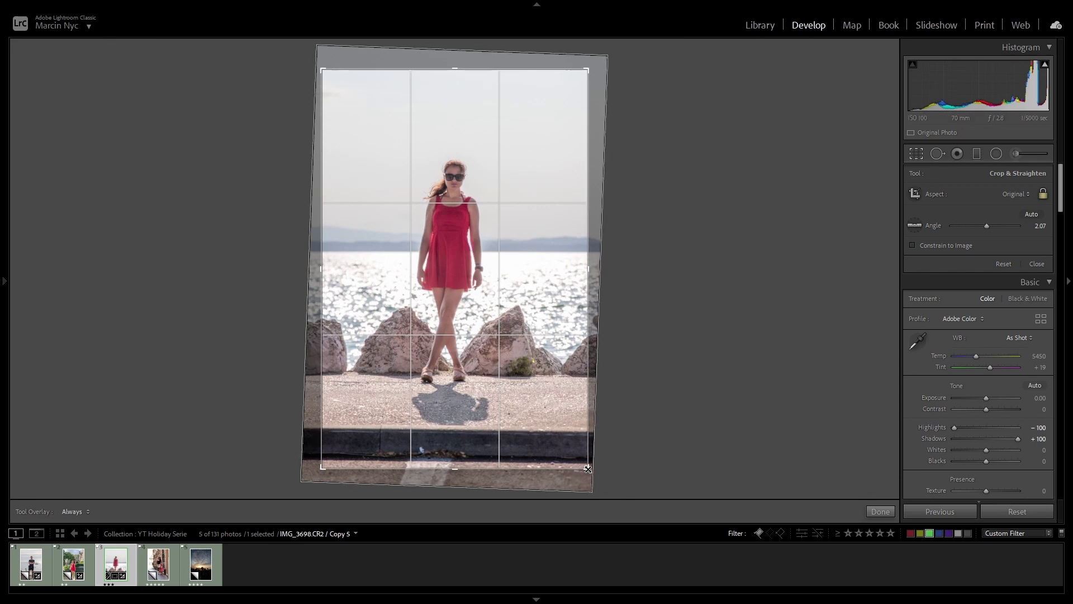
{"action": "left_click_drag", "start_coordinate": [587, 469], "coordinate": [576, 447]}
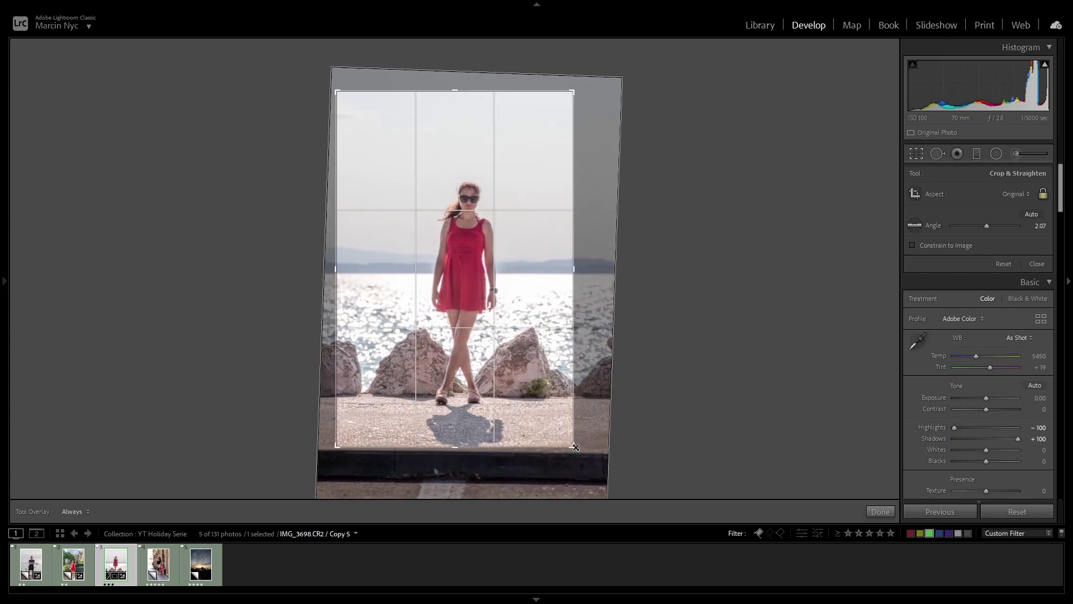
{"action": "mouse_move", "coordinate": [520, 411]}
{"action": "left_mouse_down"}
{"action": "mouse_move", "coordinate": [514, 426]}
{"action": "mouse_move", "coordinate": [507, 419]}
{"action": "left_mouse_up"}
{"action": "key", "text": "Return"}
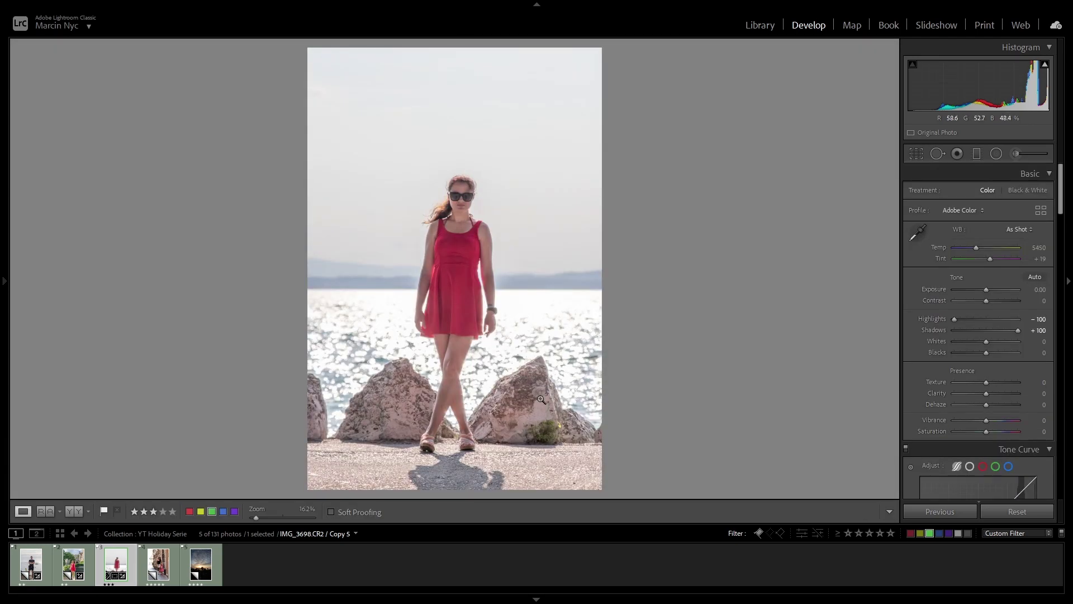
- Cycle the red-dress photo's crop guide through diagonal, centre-cross and golden-ratio overlays, then apply the crop
{"action": "left_click", "coordinate": [915, 154]}
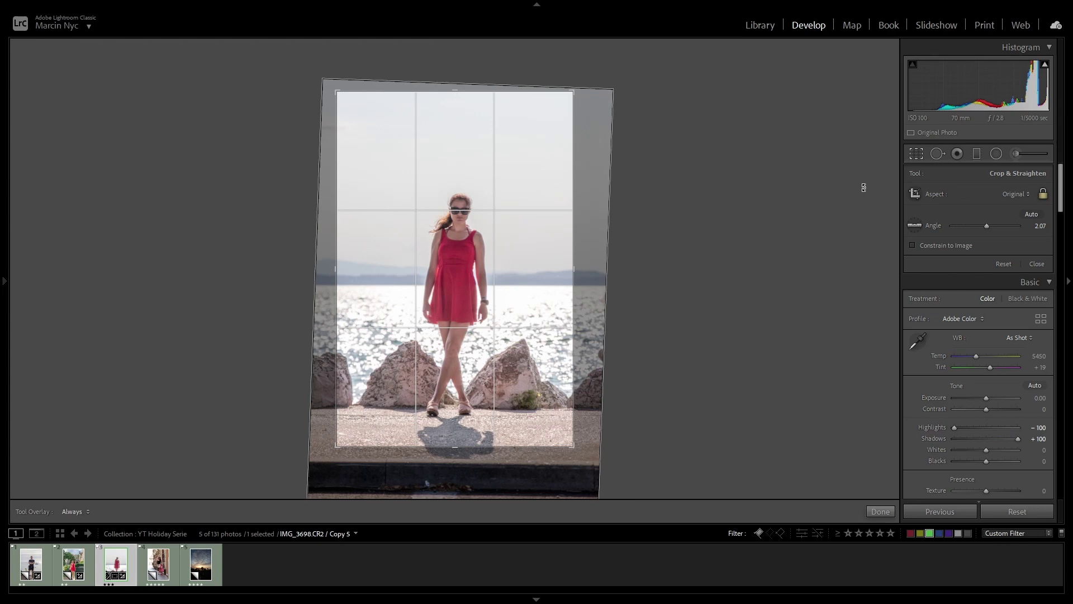
{"action": "key", "text": "o"}
{"action": "key", "text": "o"}
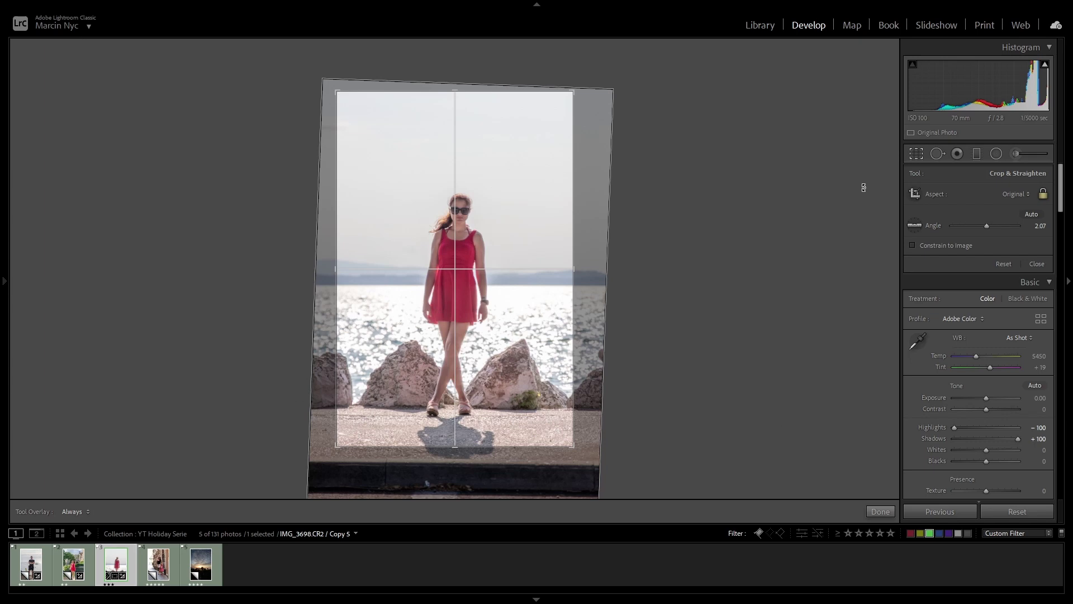
{"action": "key", "text": "o"}
{"action": "key", "text": "o"}
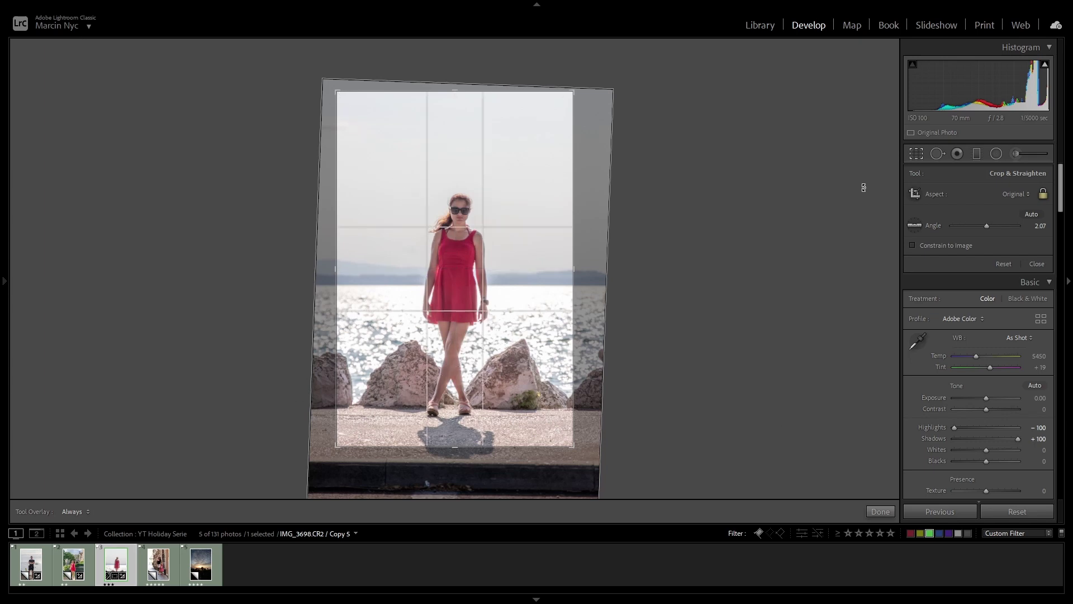
{"action": "key", "text": "o"}
{"action": "key", "text": "o"}
{"action": "key", "text": "o"}
{"action": "key", "text": "o"}
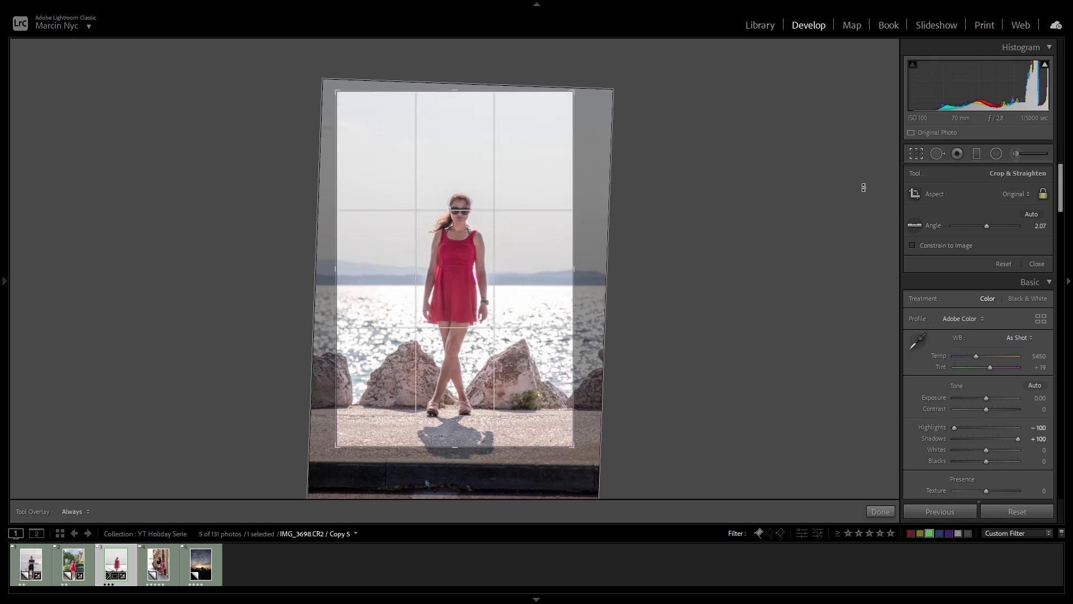
{"action": "key", "text": "Return"}
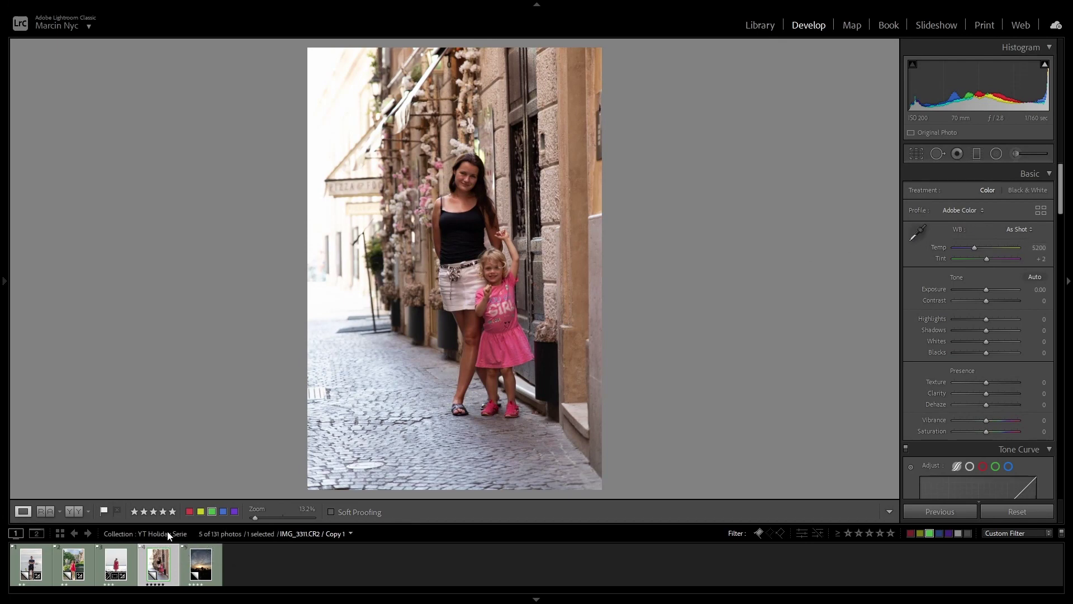
- Inspect the street photo at 100% on the shop sign and the girl's face
{"action": "right_click", "coordinate": [158, 564]}
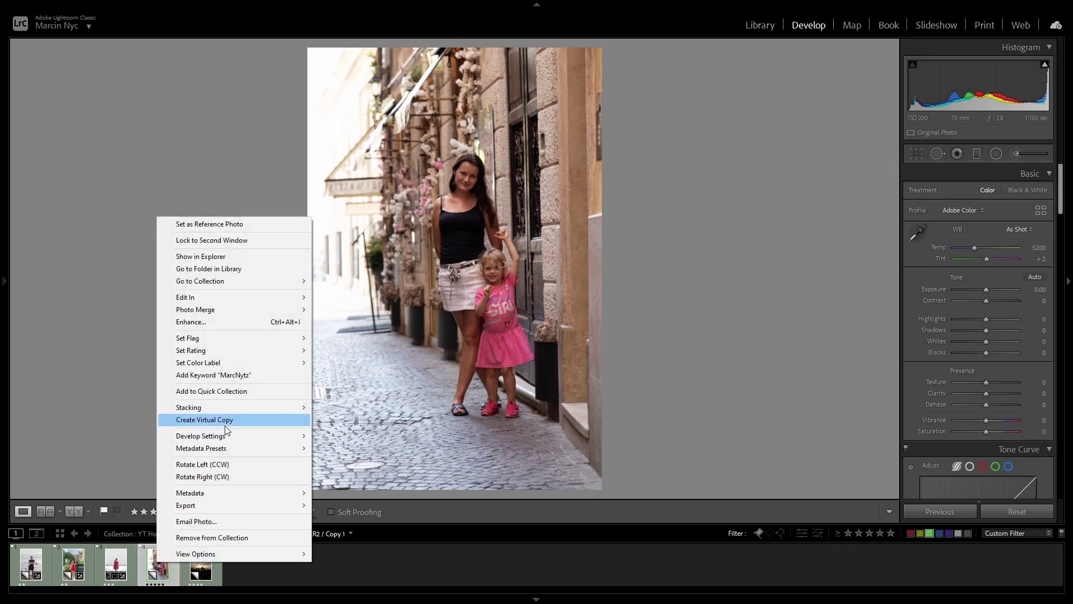
{"action": "left_click", "coordinate": [757, 338]}
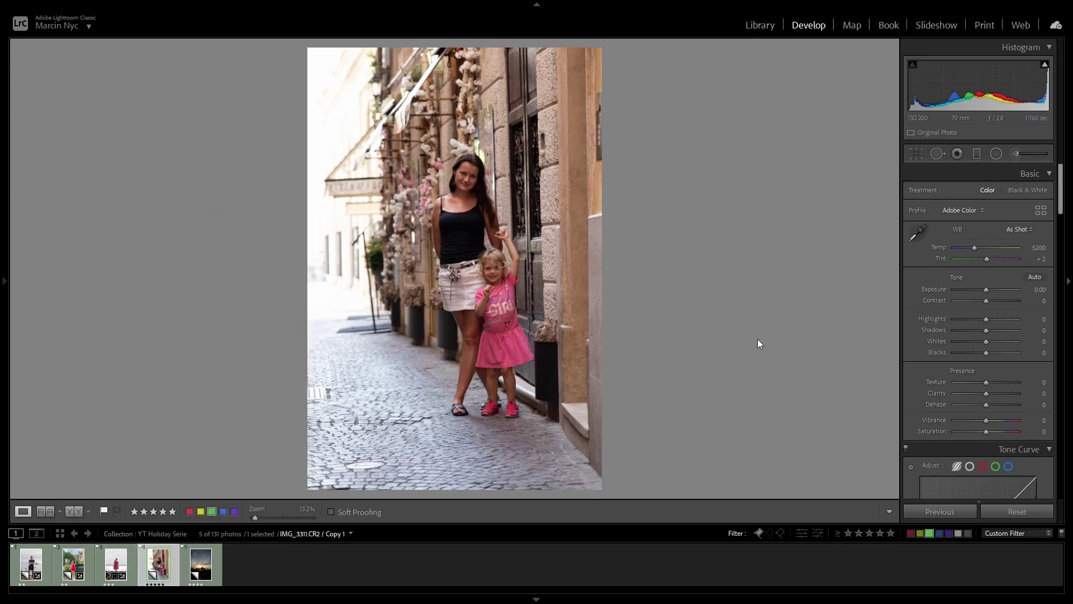
{"action": "left_click", "coordinate": [358, 146]}
{"action": "left_click_drag", "start_coordinate": [304, 336], "coordinate": [426, 302]}
{"action": "left_click", "coordinate": [423, 330]}
{"action": "left_click", "coordinate": [489, 262]}
{"action": "left_click_drag", "start_coordinate": [469, 203], "coordinate": [509, 308]}
{"action": "left_click", "coordinate": [505, 218]}
- Paste the copied Highlights -100 and Shadows +100 settings onto the street photo
{"action": "right_click", "coordinate": [163, 565]}
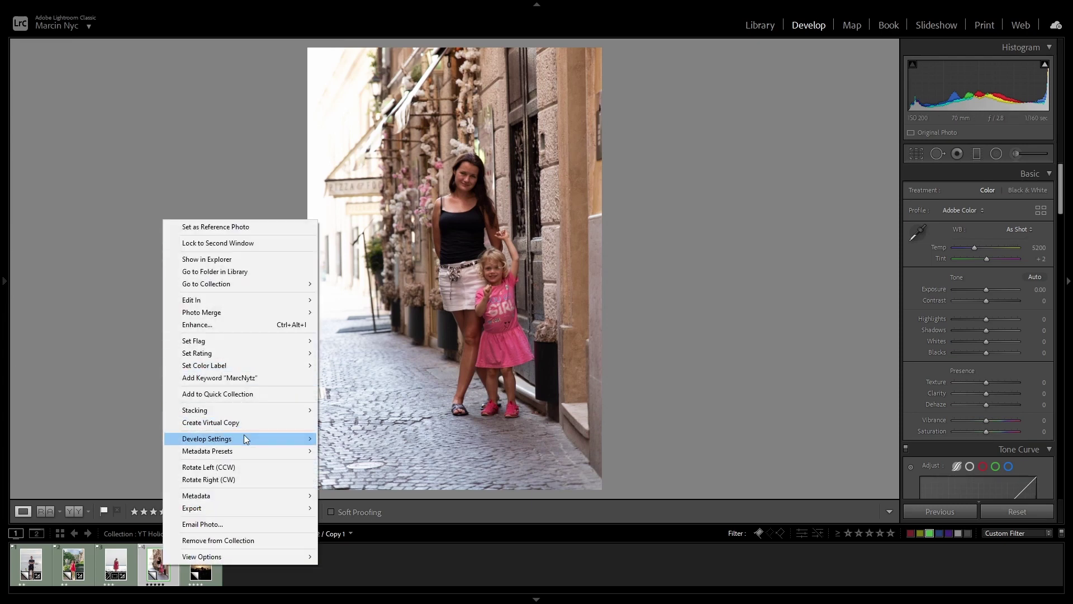
{"action": "mouse_move", "coordinate": [259, 436]}
{"action": "left_click", "coordinate": [377, 496]}
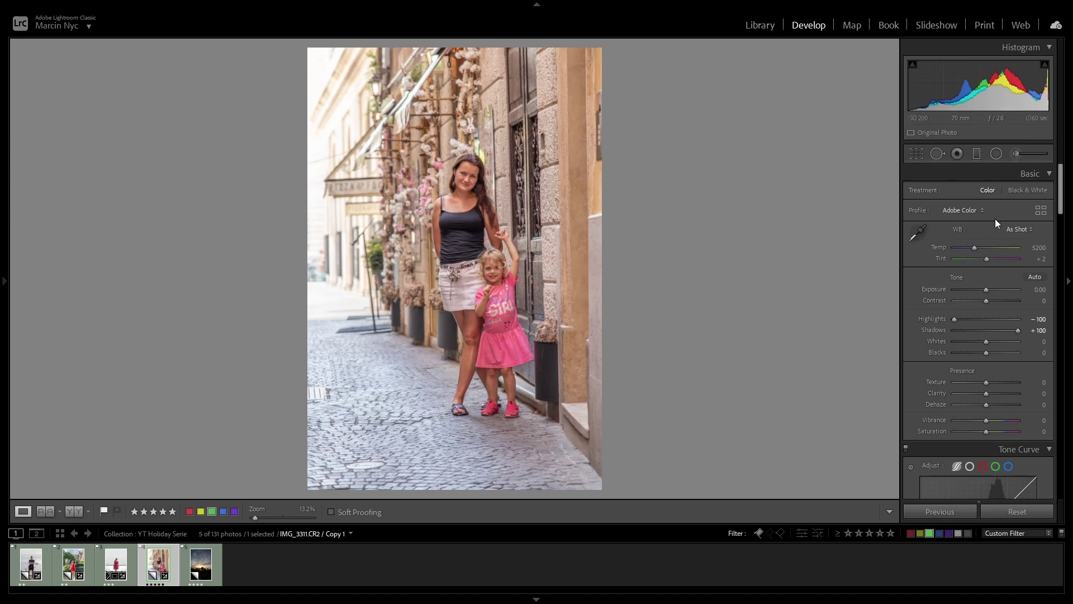
- Pull the street photo's crop in from the bottom-right, cycling guides from diagonal to golden spiral
{"action": "left_click", "coordinate": [915, 154]}
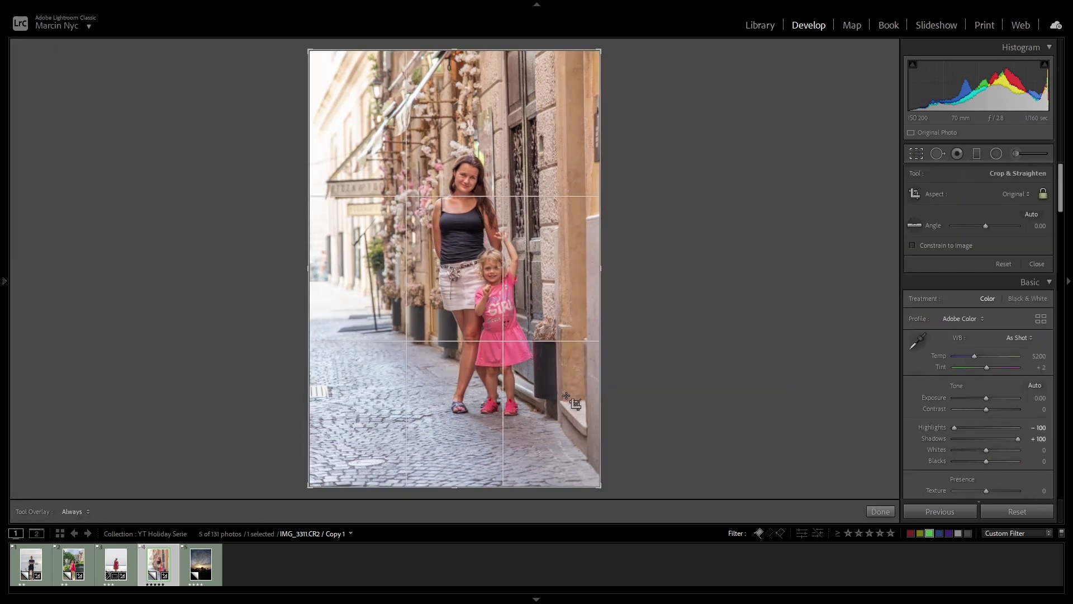
{"action": "left_click_drag", "start_coordinate": [600, 485], "coordinate": [583, 458]}
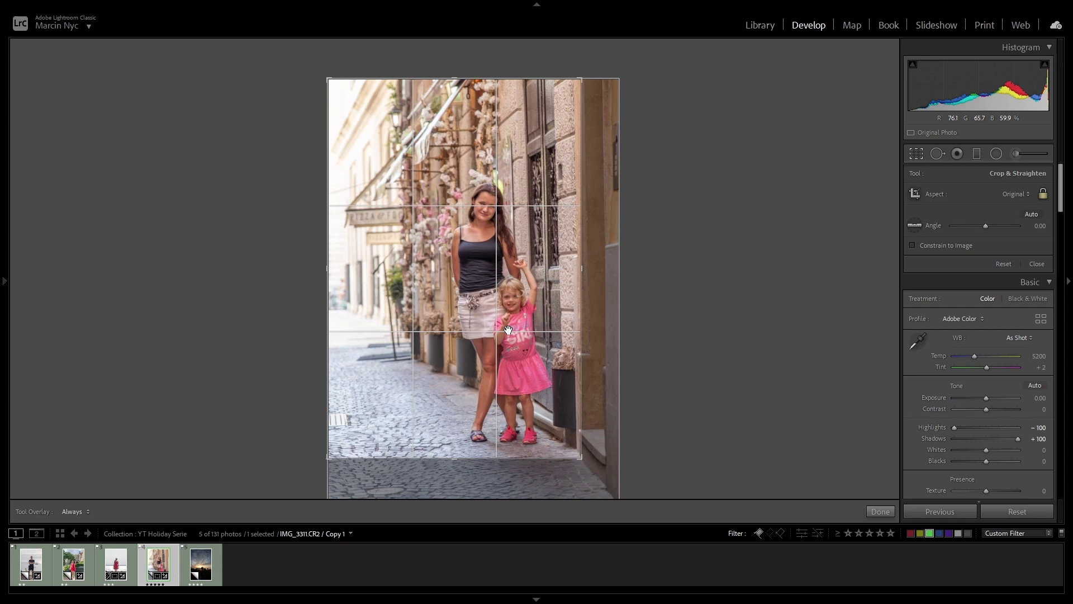
{"action": "key", "text": "o"}
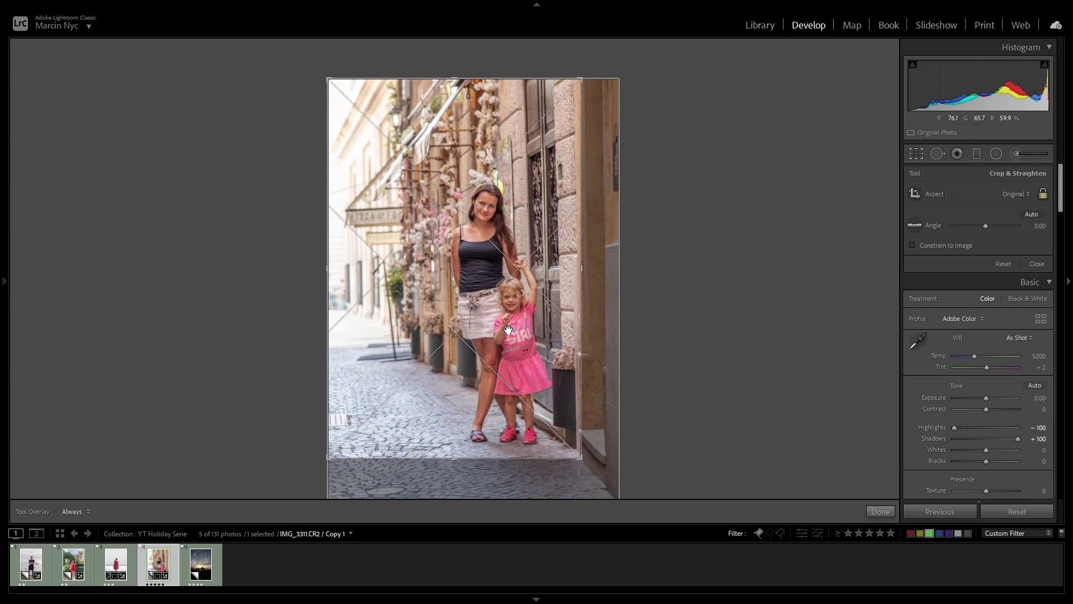
{"action": "key", "text": "o"}
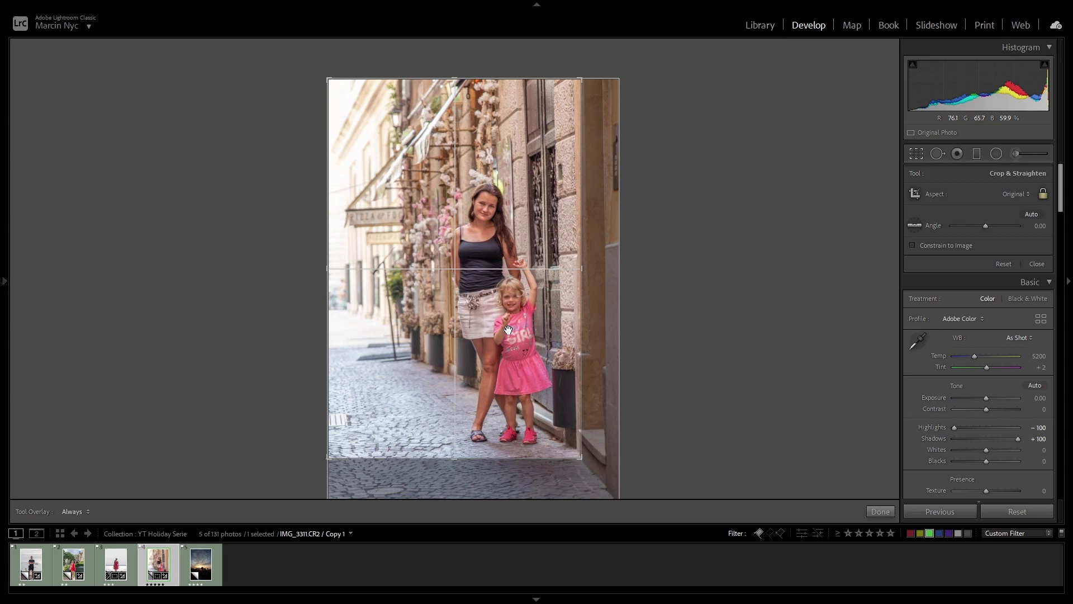
{"action": "key", "text": "o"}
{"action": "key", "text": "o"}
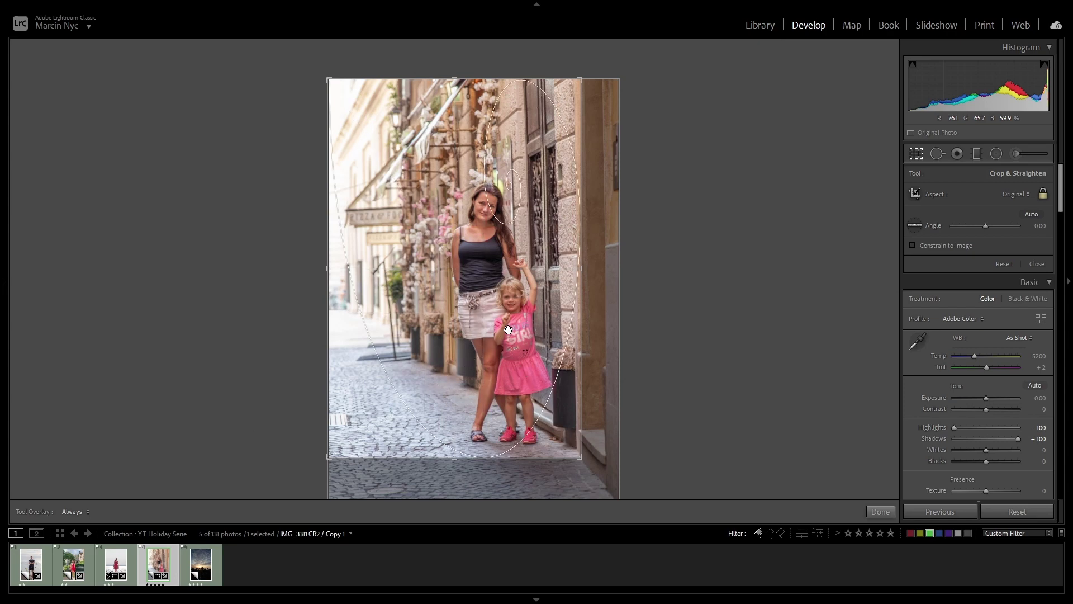
{"action": "key", "text": "o"}
{"action": "key", "text": "o"}
{"action": "key", "text": "o"}
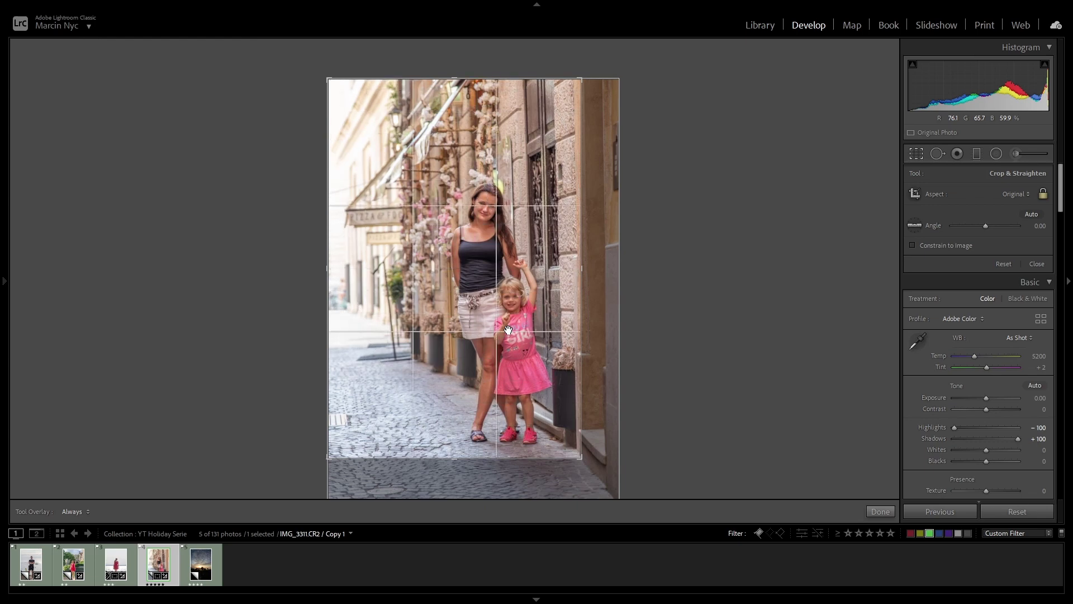
- Commit the street photo's crop, then compare via Reset and undo twice, keeping the edits
{"action": "key", "text": "Return"}
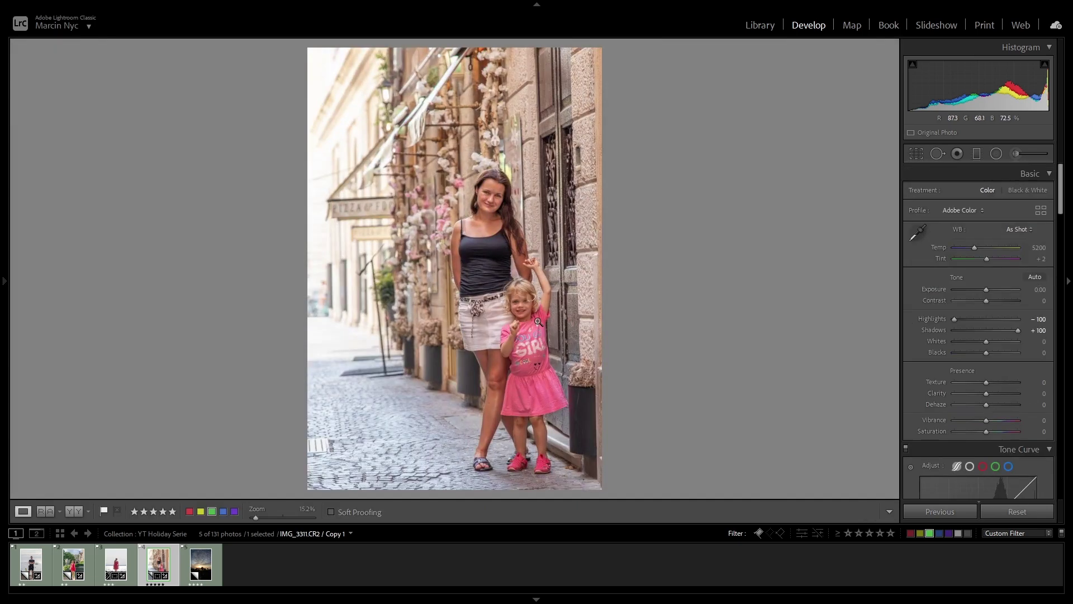
{"action": "left_click", "coordinate": [1011, 515]}
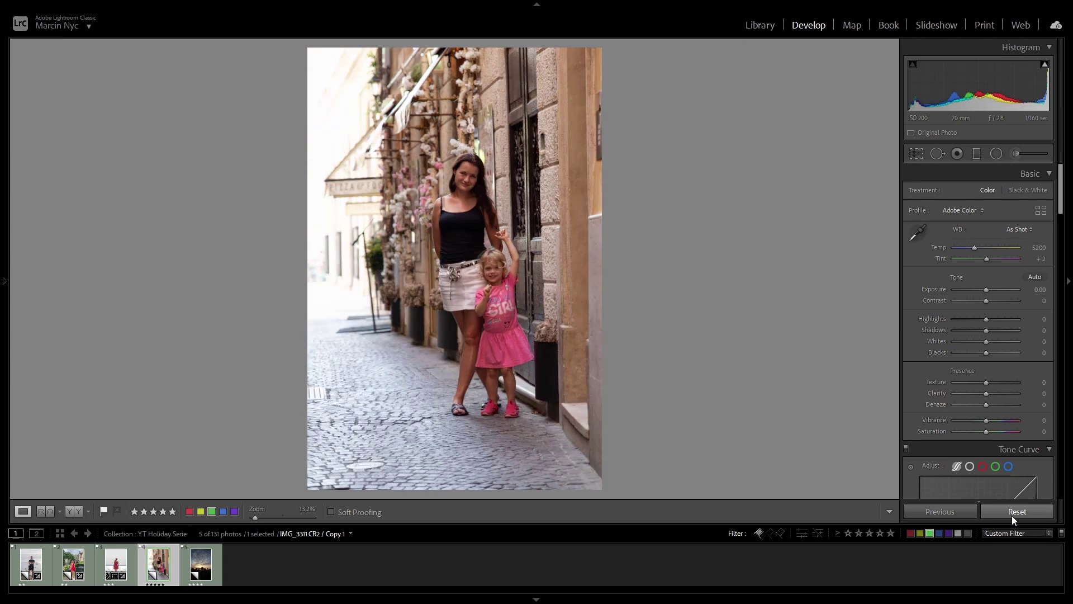
{"action": "key", "text": "ctrl+z"}
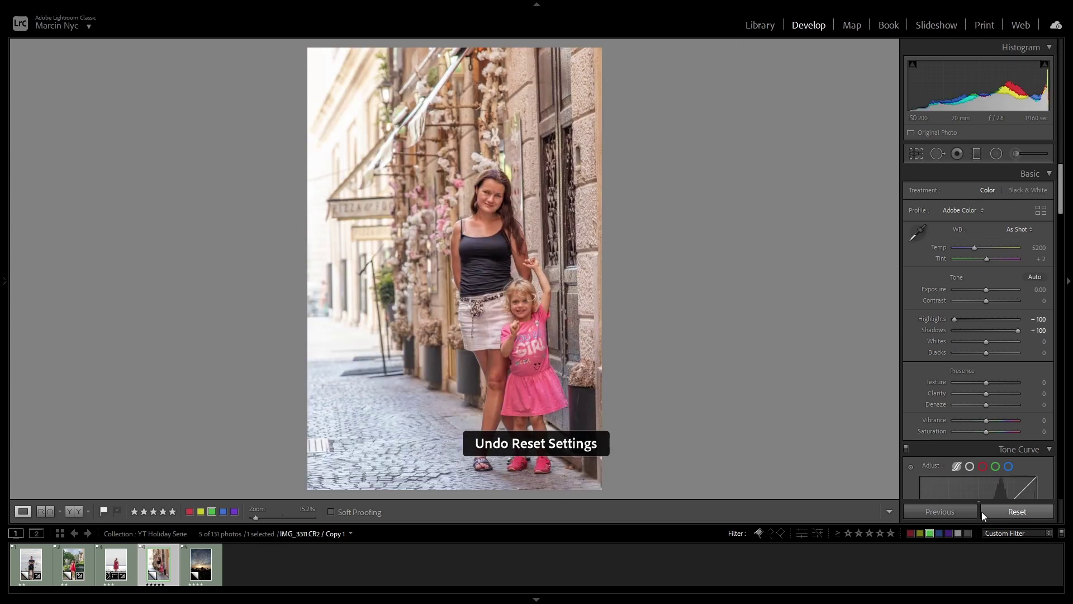
{"action": "left_click", "coordinate": [993, 511]}
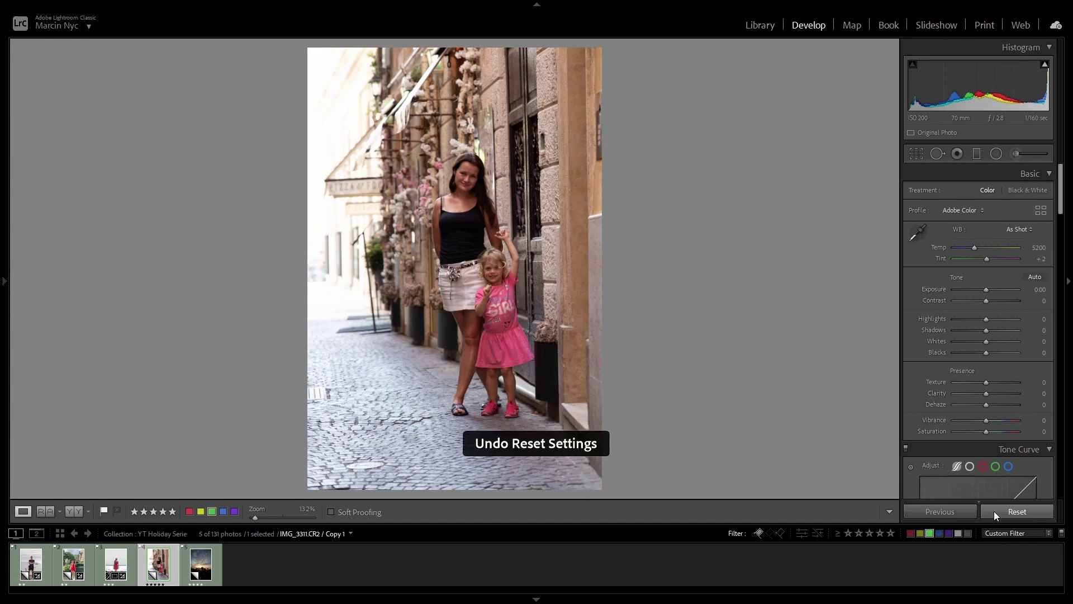
{"action": "key", "text": "ctrl+z"}
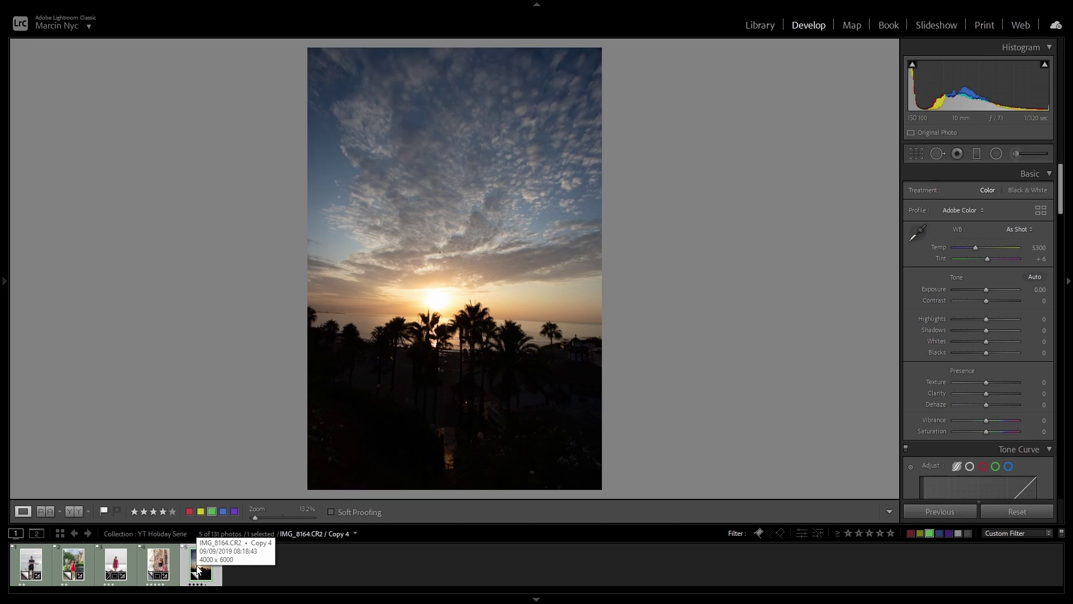
{"action": "right_click", "coordinate": [202, 571]}
{"action": "mouse_move", "coordinate": [321, 443]}
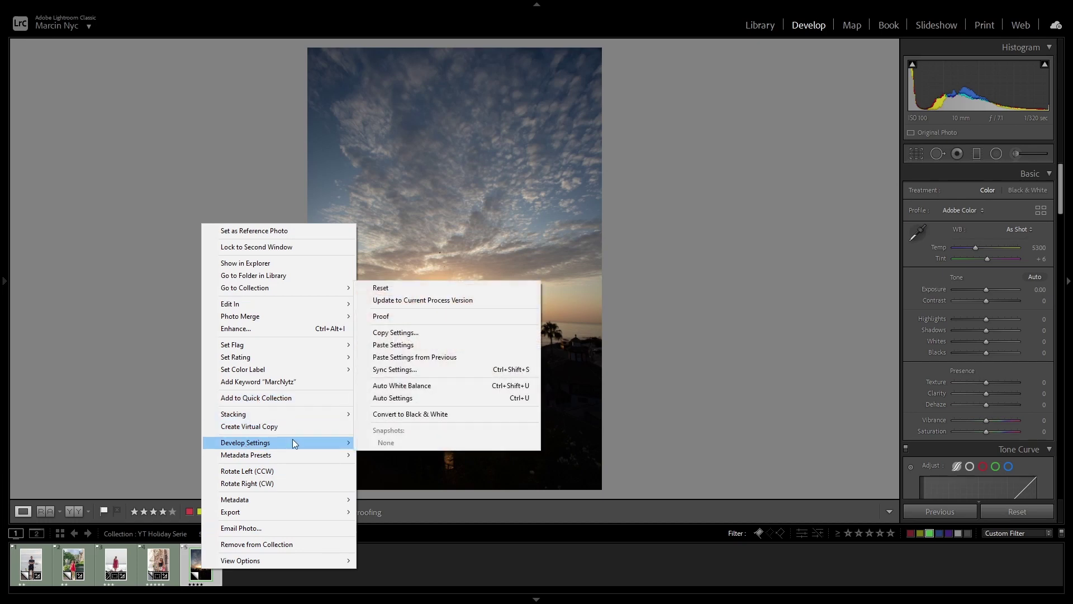
{"action": "left_click", "coordinate": [381, 345]}
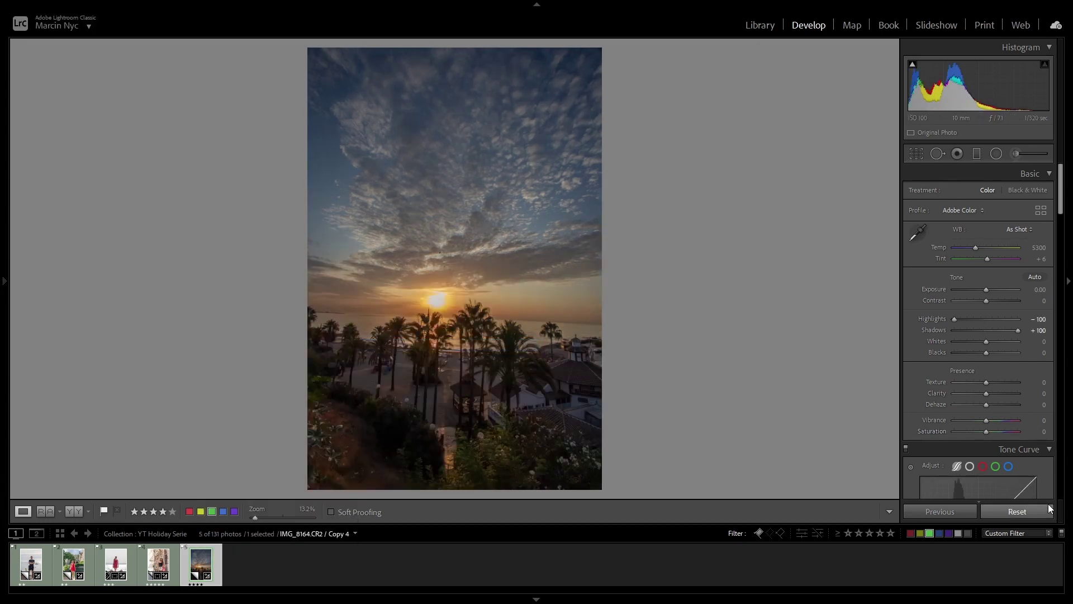
{"action": "left_click", "coordinate": [1030, 511]}
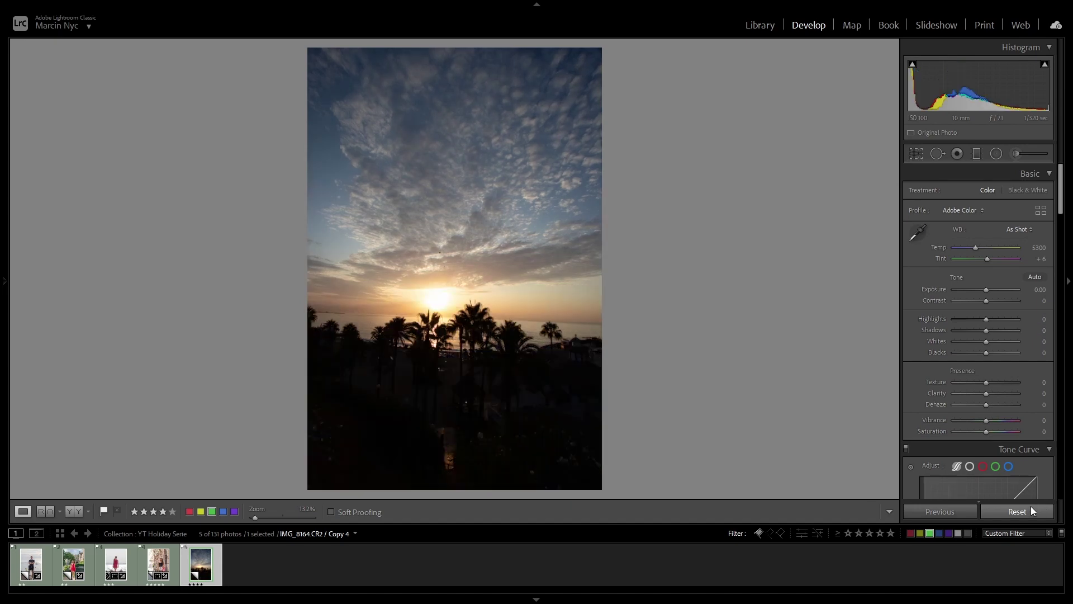
{"action": "key", "text": "ctrl+z"}
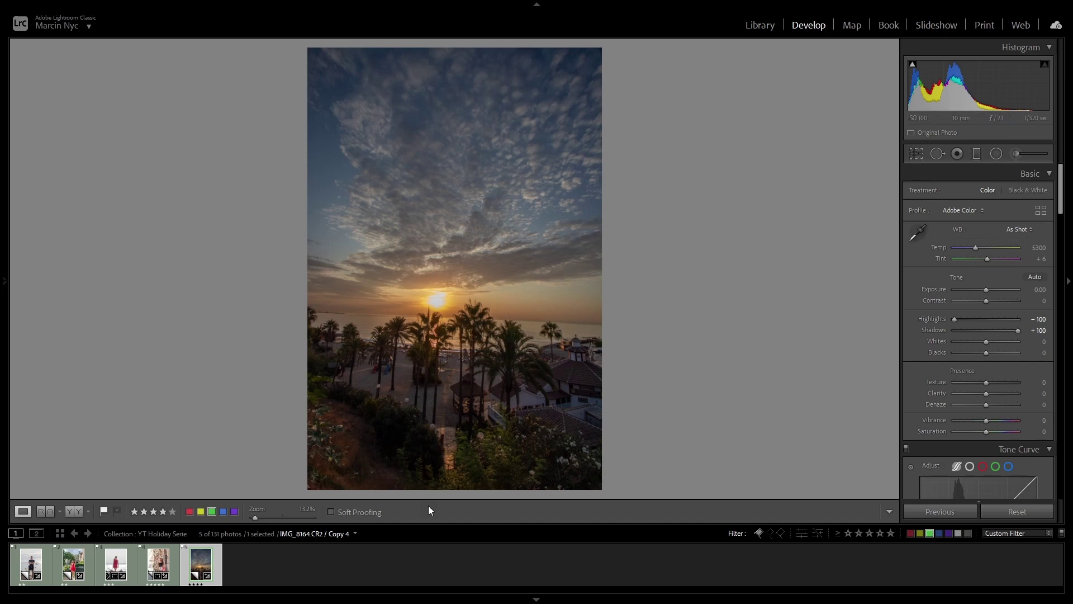
- Compare the sunset photo with its original, then level the sea horizon with the Straighten tool
{"action": "left_click", "coordinate": [1017, 512]}
{"action": "key", "text": "ctrl+z"}
{"action": "left_click", "coordinate": [909, 152]}
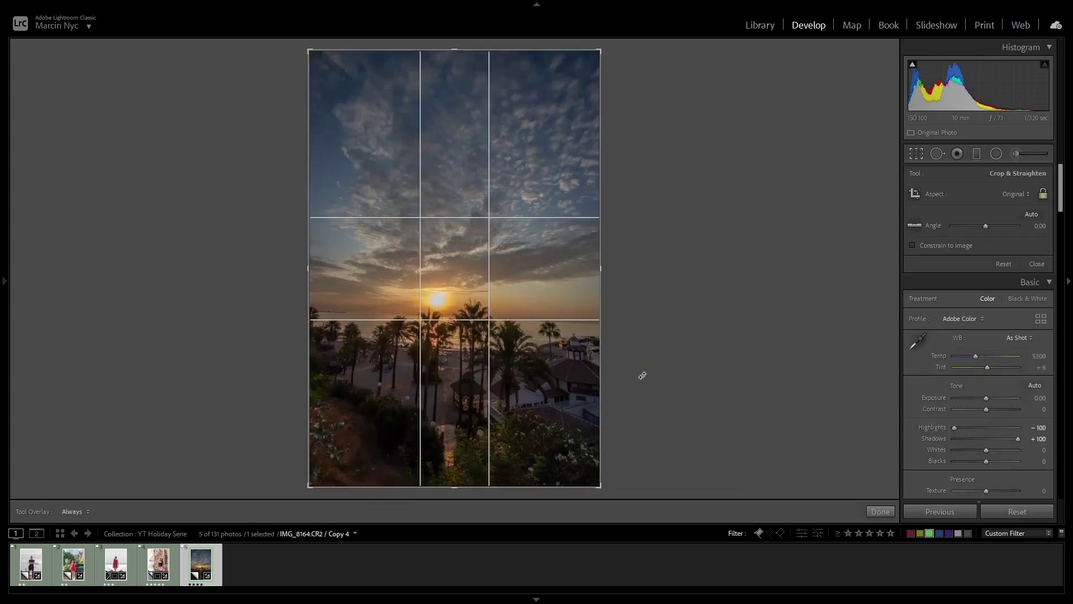
{"action": "left_click", "coordinate": [914, 225]}
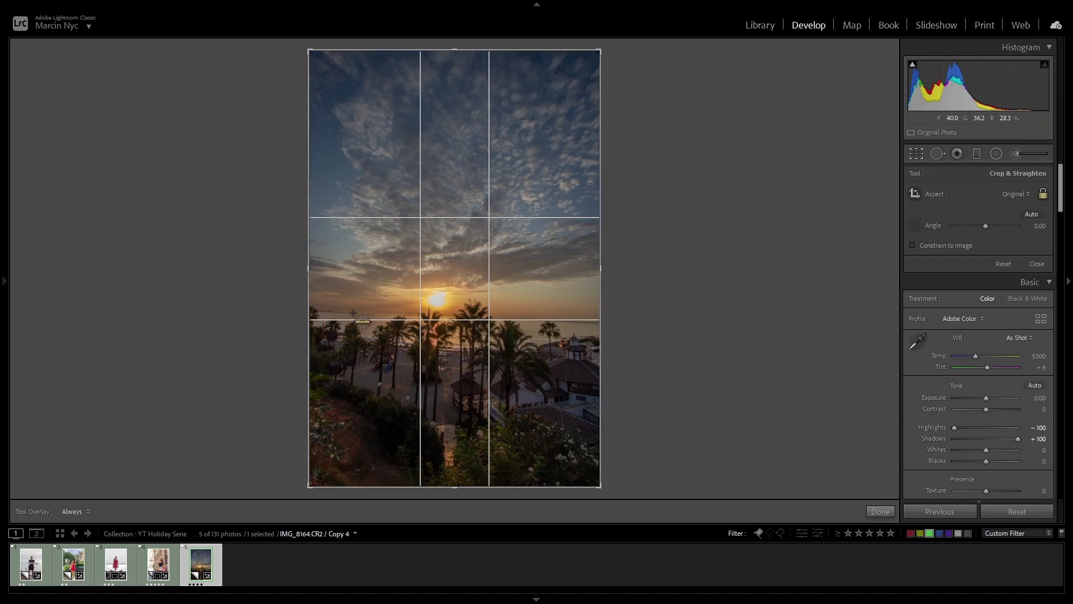
{"action": "left_click_drag", "start_coordinate": [350, 314], "coordinate": [575, 318]}
{"action": "left_click", "coordinate": [881, 511]}
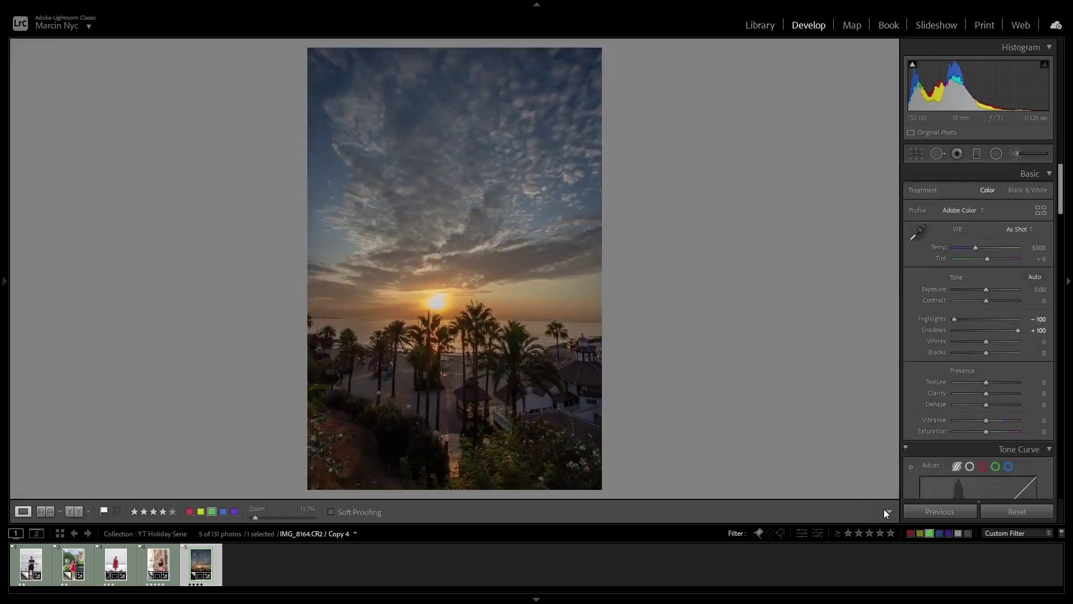
- Shrink the crop from the bottom-right corner and shift the photo down using a rule-of-thirds guide
{"action": "left_click", "coordinate": [910, 155]}
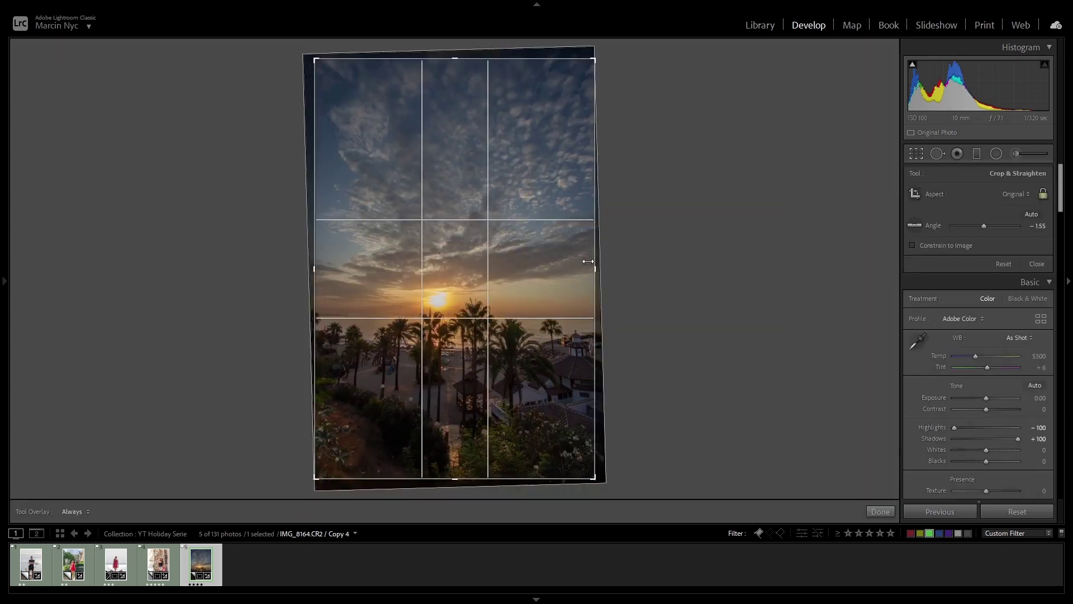
{"action": "left_click_drag", "start_coordinate": [591, 472], "coordinate": [524, 358]}
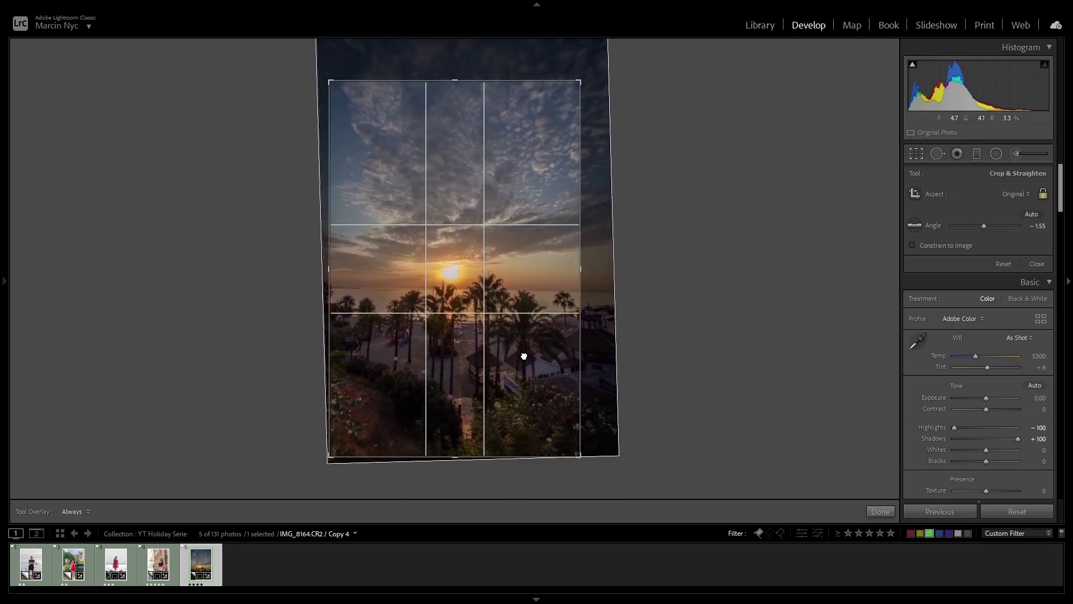
{"action": "mouse_move", "coordinate": [524, 356]}
{"action": "left_mouse_down"}
{"action": "mouse_move", "coordinate": [522, 372]}
{"action": "mouse_move", "coordinate": [524, 364]}
{"action": "left_mouse_up"}
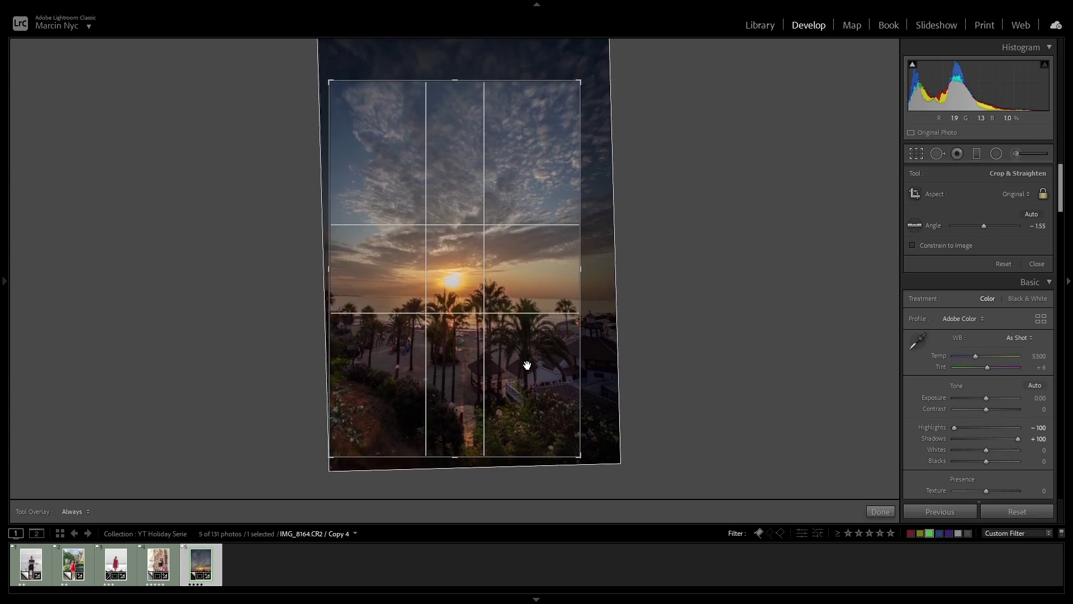
{"action": "key", "text": "o"}
{"action": "key", "text": "o"}
{"action": "key", "text": "o"}
{"action": "key", "text": "o"}
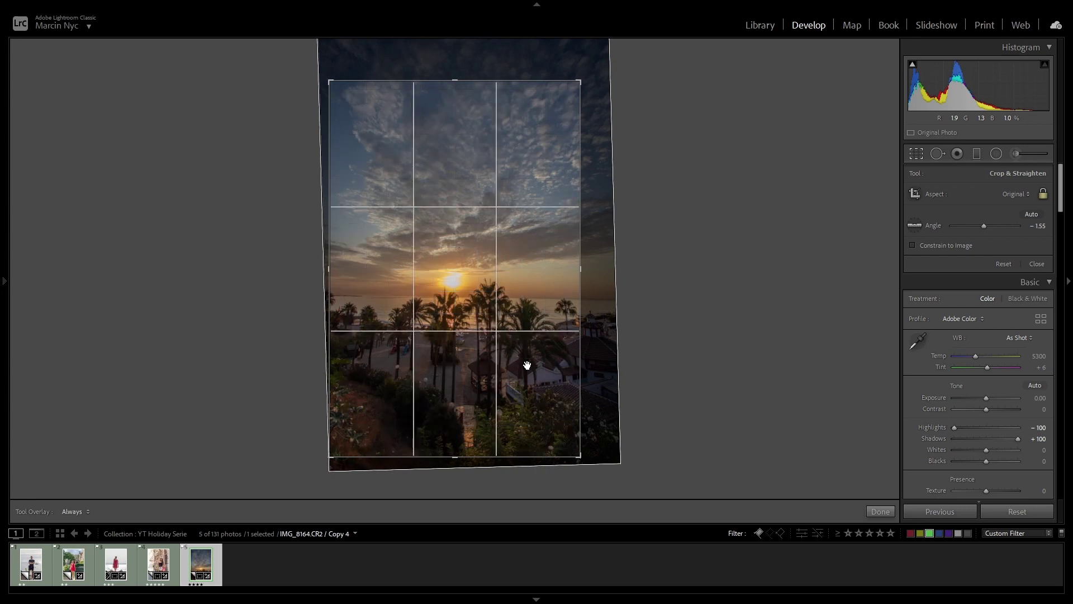
{"action": "left_click_drag", "start_coordinate": [501, 358], "coordinate": [499, 390]}
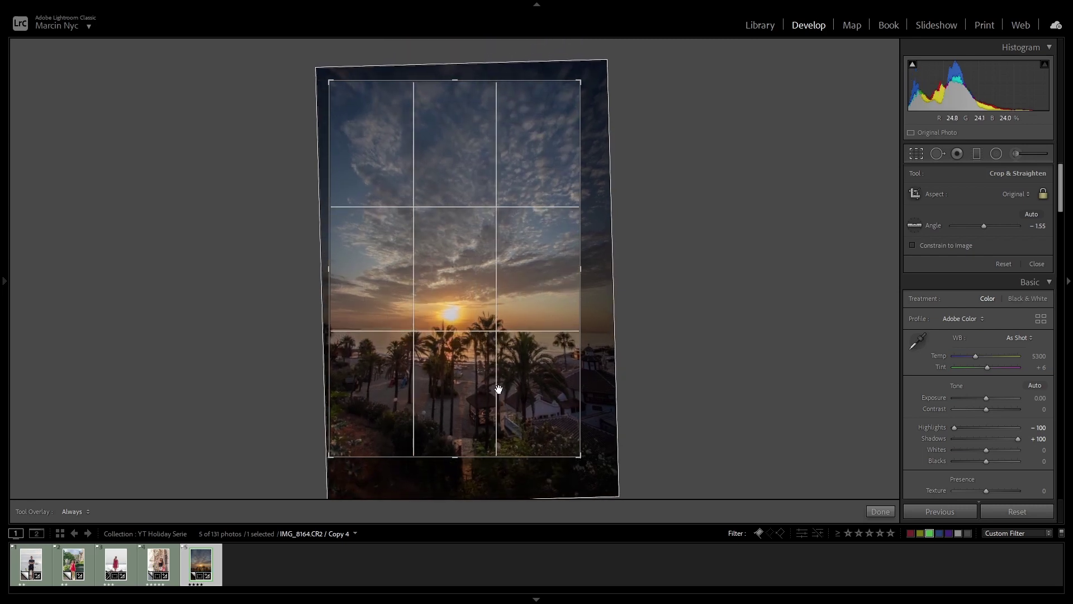
{"action": "key", "text": "Return"}
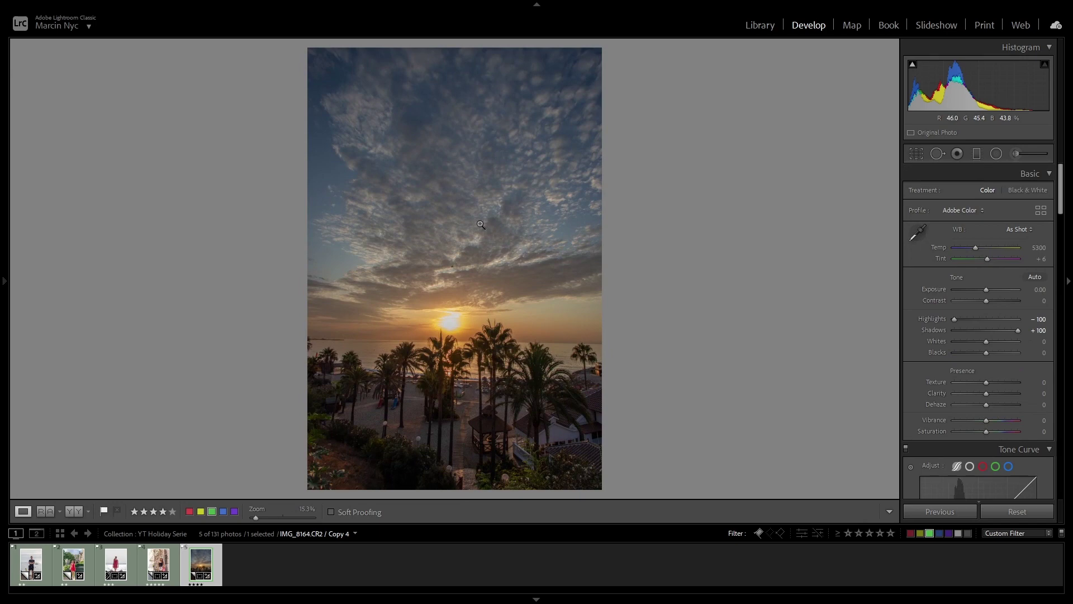
- Reposition the crop so the sun sits higher in the frame
{"action": "left_click", "coordinate": [915, 154]}
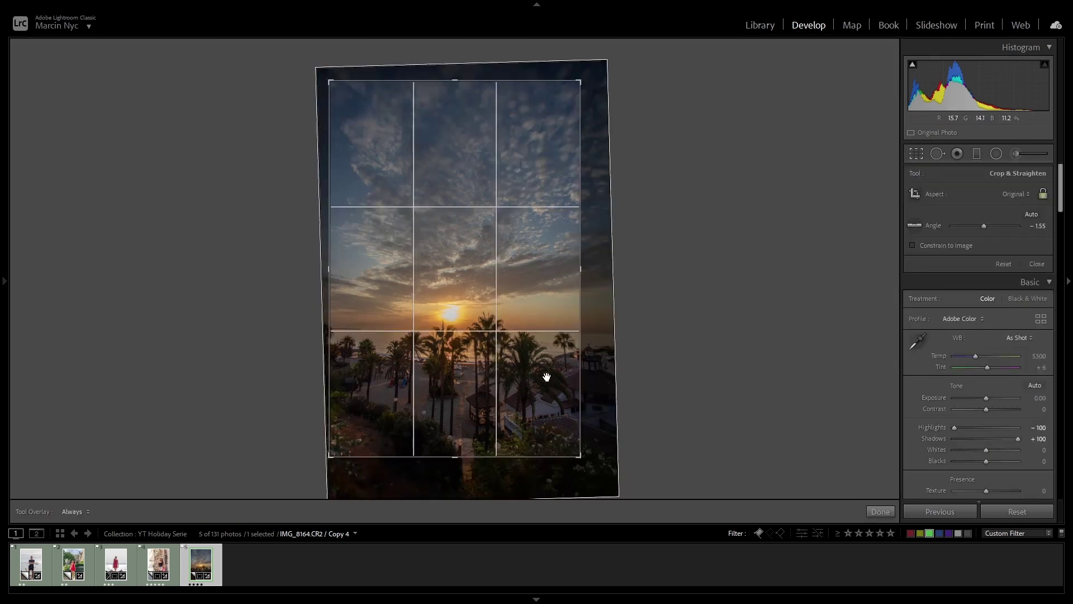
{"action": "left_click_drag", "start_coordinate": [546, 376], "coordinate": [541, 339]}
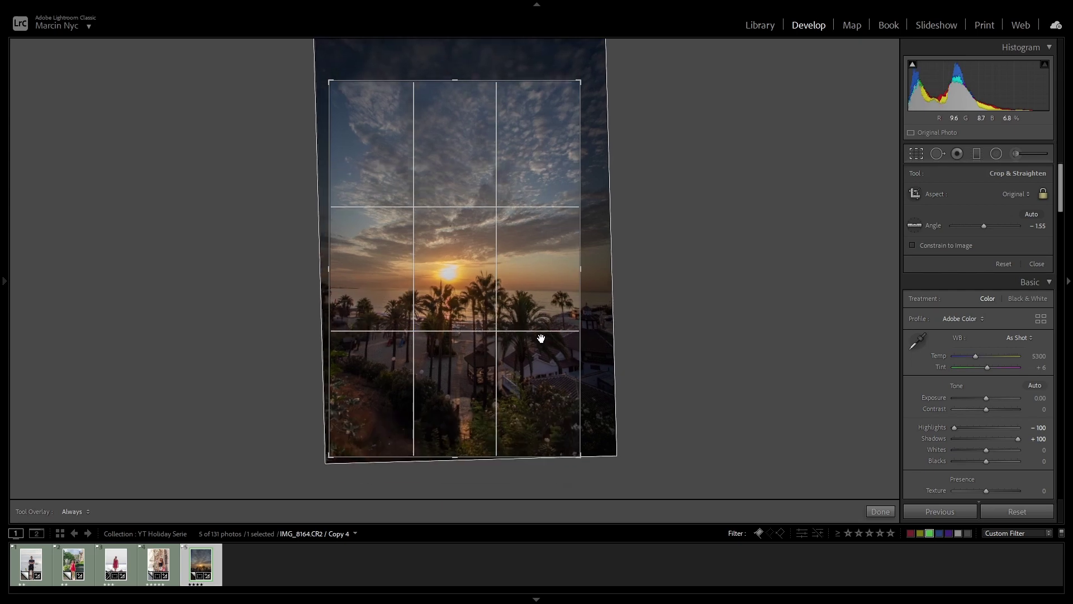
{"action": "key", "text": "Return"}
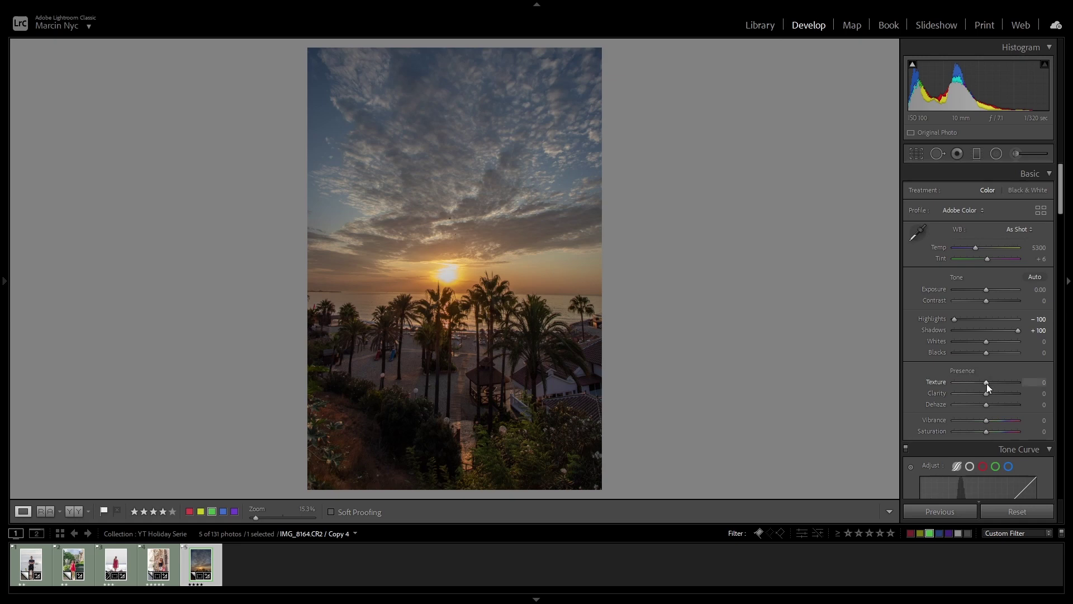
- Raise Vibrance to +44 and Clarity to +84 to make the sunset photo punchier
{"action": "mouse_move", "coordinate": [987, 421]}
{"action": "left_mouse_down"}
{"action": "mouse_move", "coordinate": [1001, 421]}
{"action": "mouse_move", "coordinate": [987, 433]}
{"action": "left_mouse_up"}
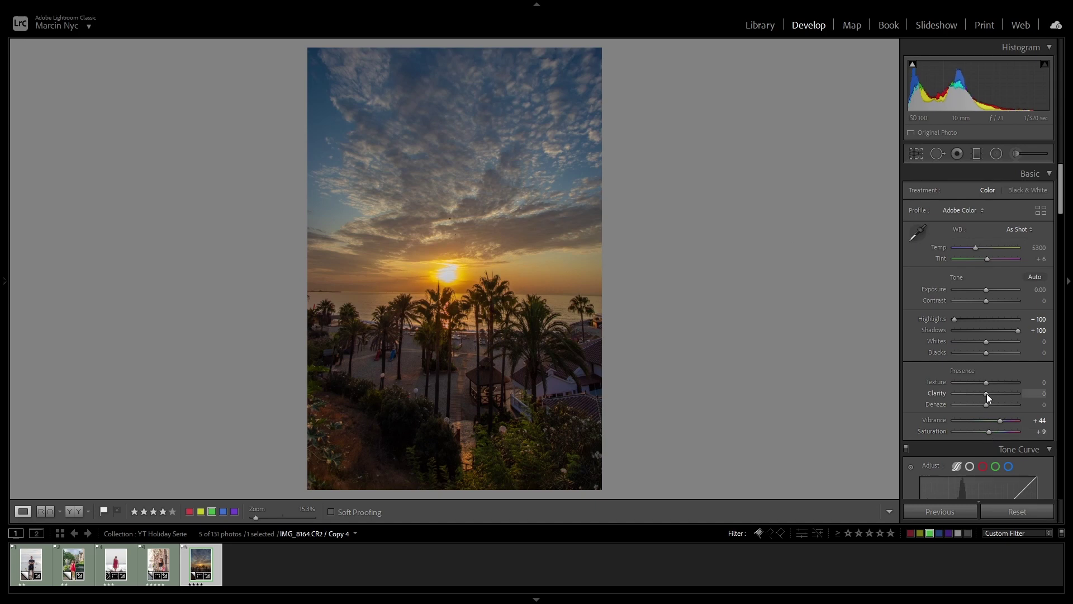
{"action": "left_click_drag", "start_coordinate": [987, 393], "coordinate": [1014, 397]}
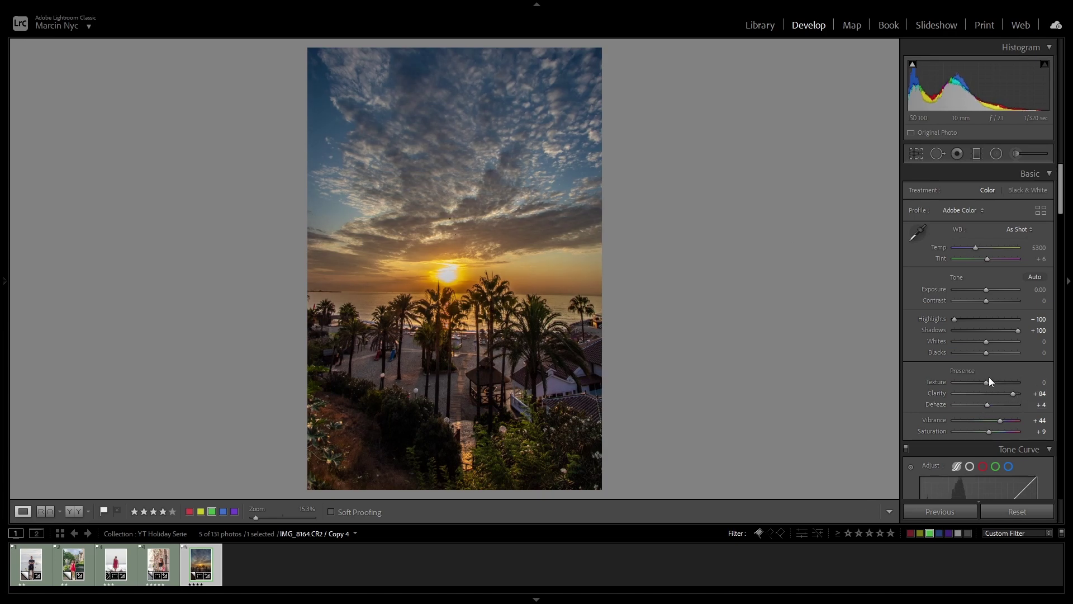
- In HSL, set Blue hue to -18, saturation to +23 and luminance to +63 to deepen the sky
{"action": "scroll", "coordinate": [984, 397], "scroll_direction": "down", "scroll_amount": 10}
{"action": "scroll", "coordinate": [981, 428], "scroll_direction": "down", "scroll_amount": 3}
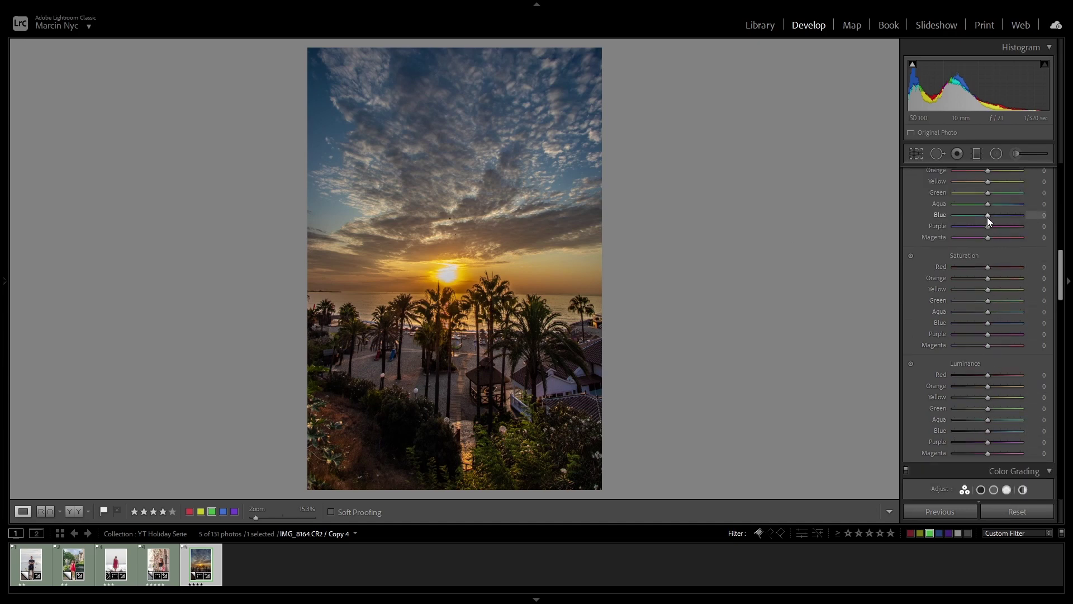
{"action": "left_click_drag", "start_coordinate": [984, 217], "coordinate": [983, 217]}
{"action": "left_click_drag", "start_coordinate": [985, 320], "coordinate": [995, 320]}
{"action": "left_click_drag", "start_coordinate": [987, 421], "coordinate": [1007, 434]}
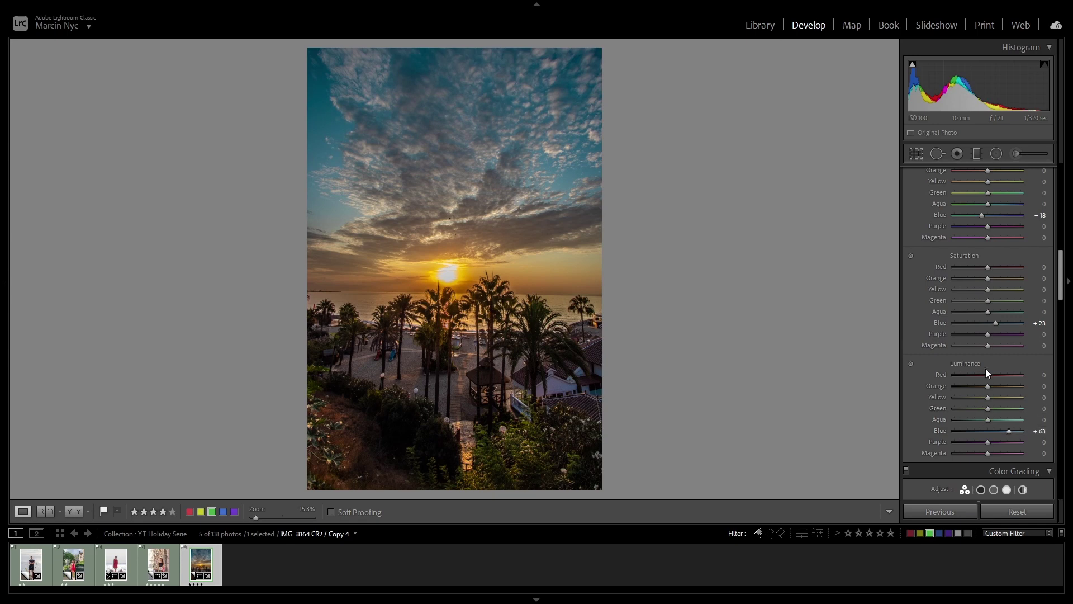
- Set Exposure +0.35, Blacks +26, Highlights -74 and Whites +16, checking clipping with Alt
{"action": "scroll", "coordinate": [995, 311], "scroll_direction": "up", "scroll_amount": 10}
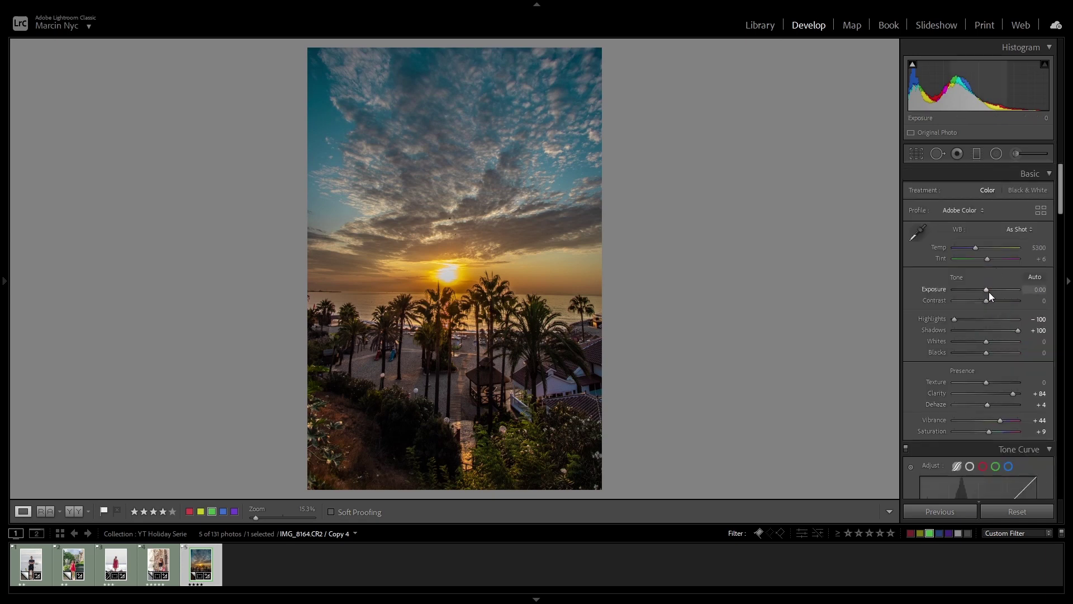
{"action": "left_click_drag", "start_coordinate": [986, 289], "coordinate": [989, 290]}
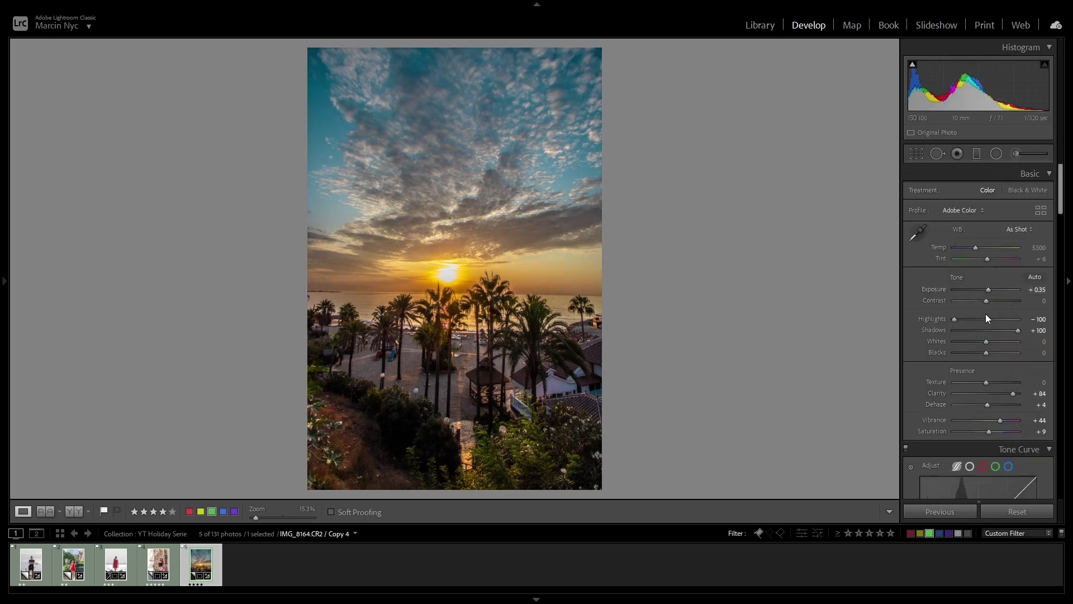
{"action": "key", "text": "alt"}
{"action": "left_click_drag", "start_coordinate": [988, 352], "coordinate": [998, 340]}
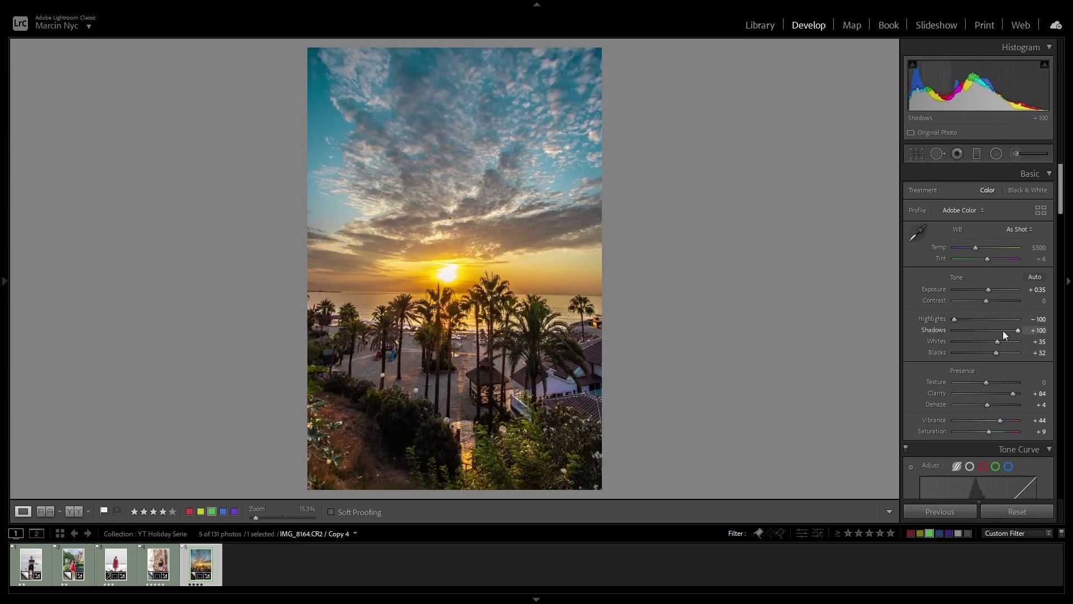
{"action": "left_click_drag", "start_coordinate": [957, 318], "coordinate": [964, 318]}
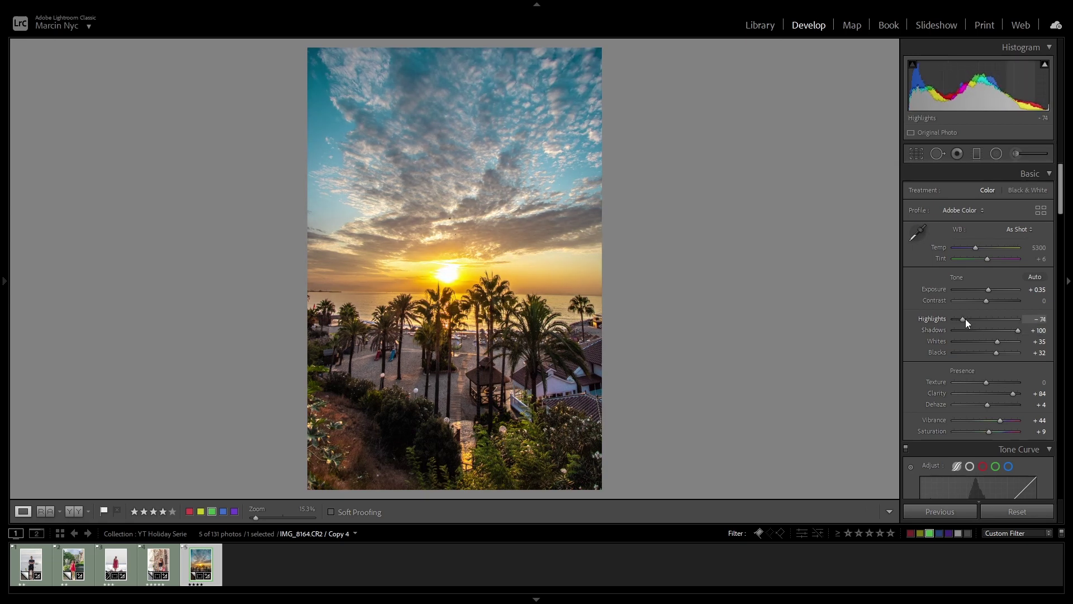
{"action": "left_click", "coordinate": [1000, 340], "text": "alt"}
{"action": "left_click_drag", "start_coordinate": [1000, 341], "coordinate": [995, 352]}
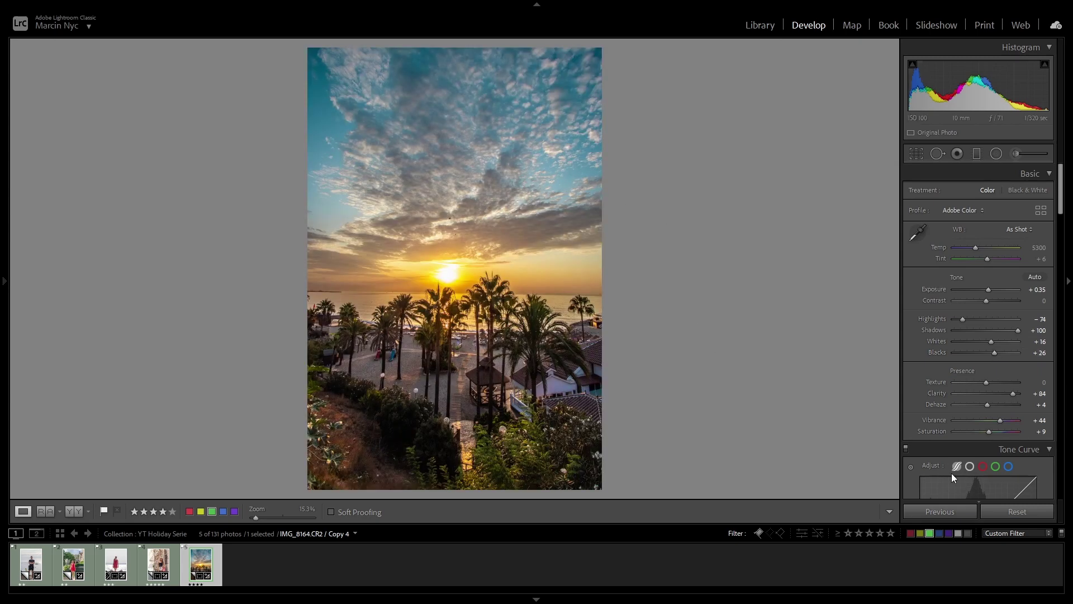
{"action": "left_click", "coordinate": [1001, 511]}
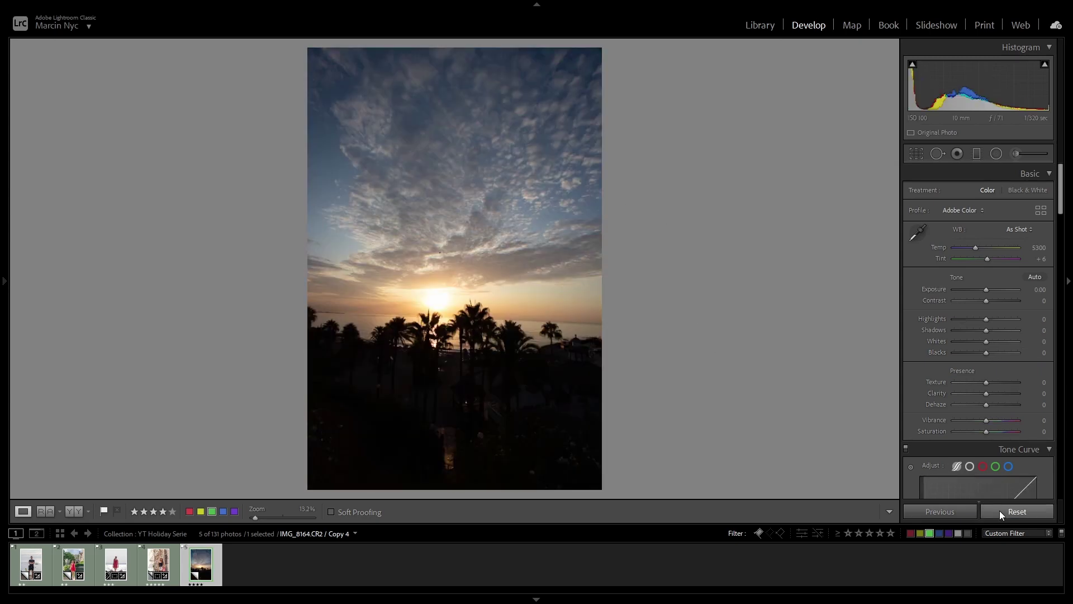
{"action": "key", "text": "ctrl+z"}
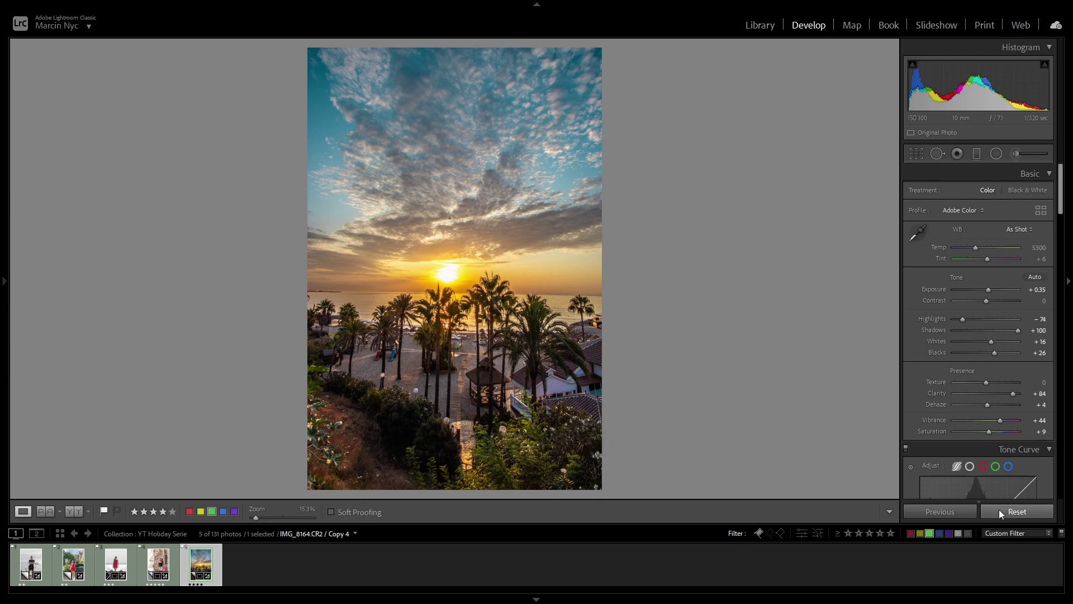
{"action": "left_click", "coordinate": [998, 509]}
{"action": "key", "text": "ctrl+z"}
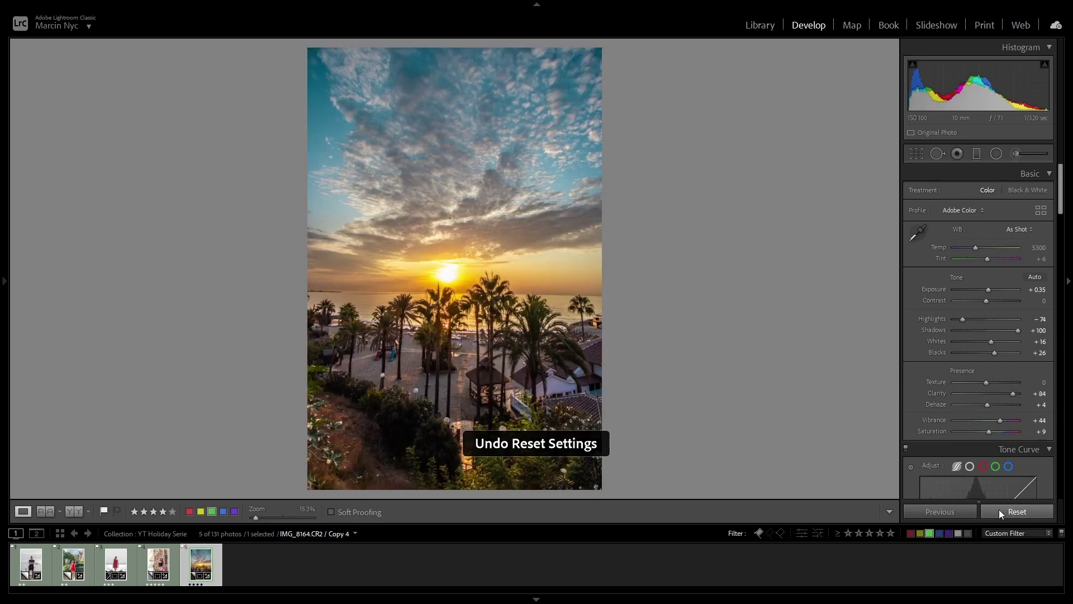